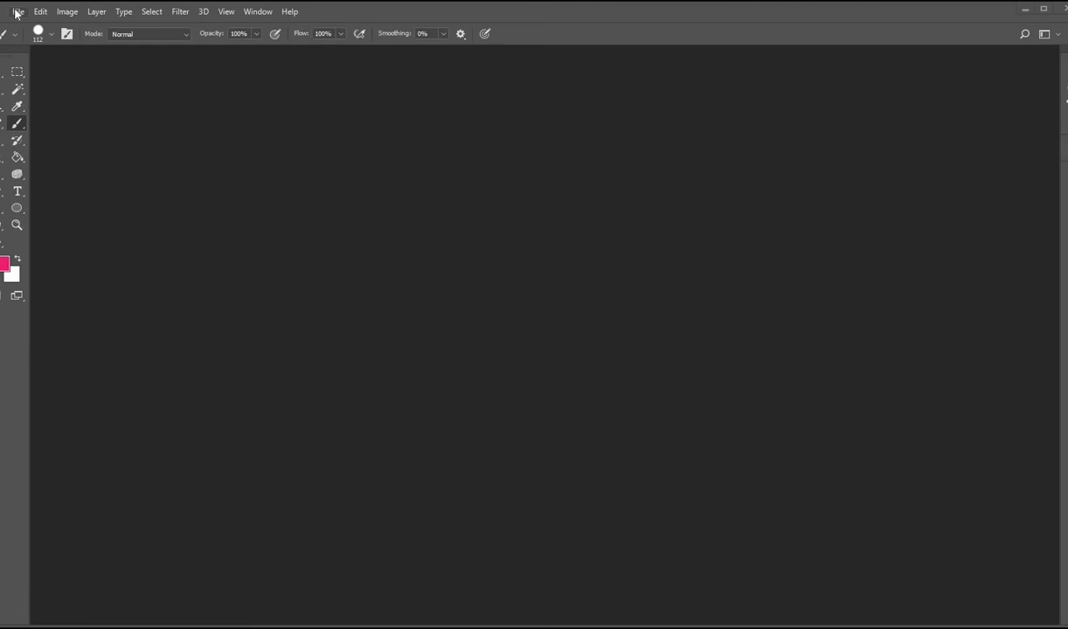
# Step: Create a new 140 x 150 mm document at 300 ppi with a white background, keeping millimetres as the unit
pyautogui.click(16, 12)
pyautogui.click(35, 26)
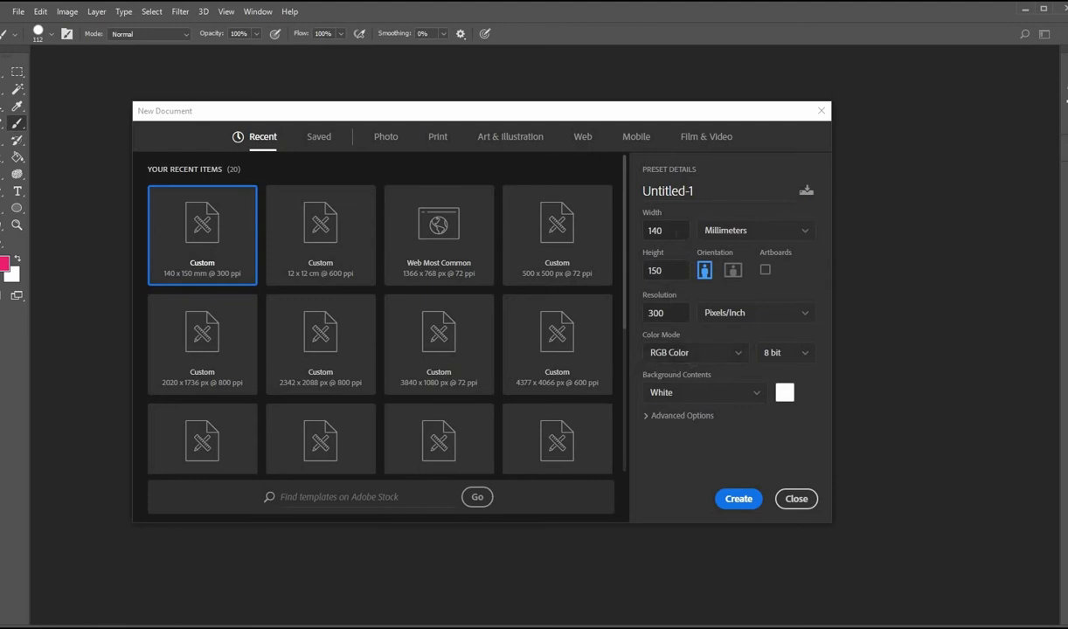
pyautogui.click(806, 234)
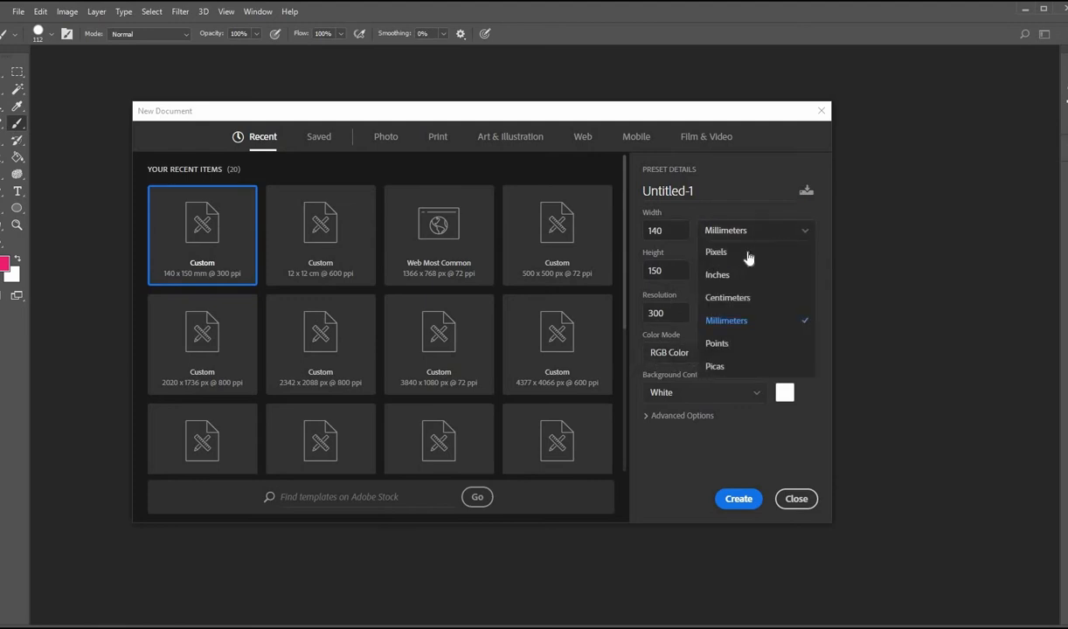
pyautogui.click(726, 299)
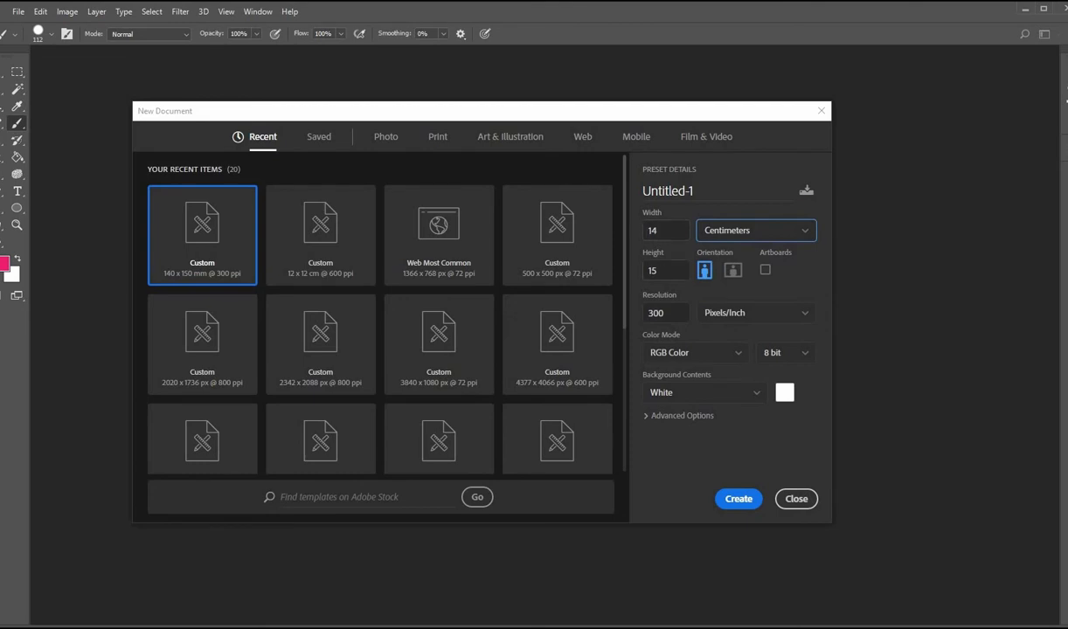
pyautogui.click(760, 233)
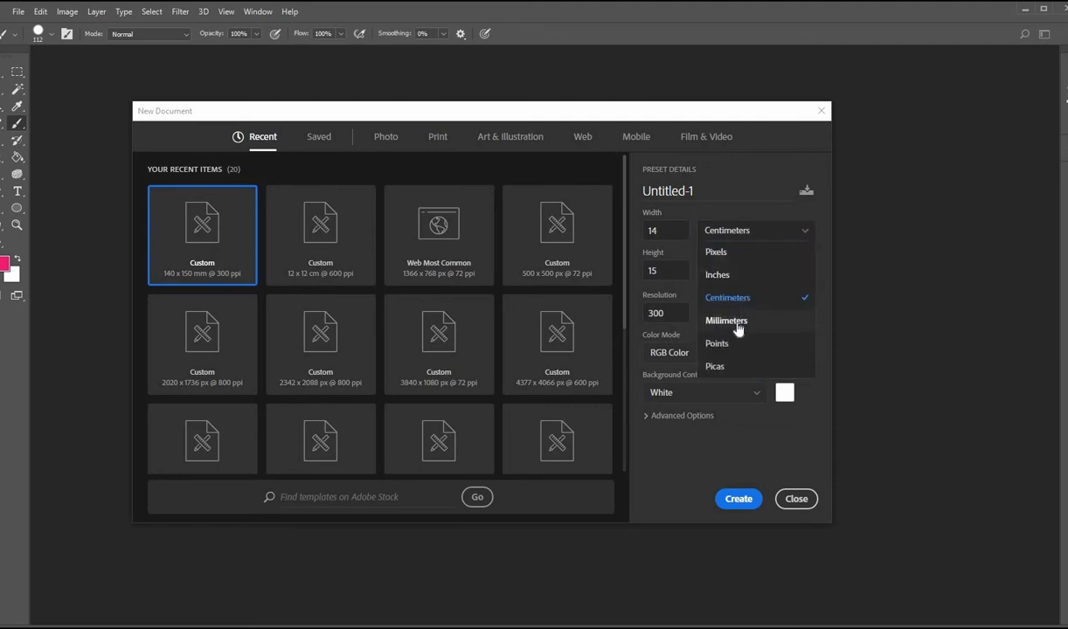
pyautogui.click(734, 322)
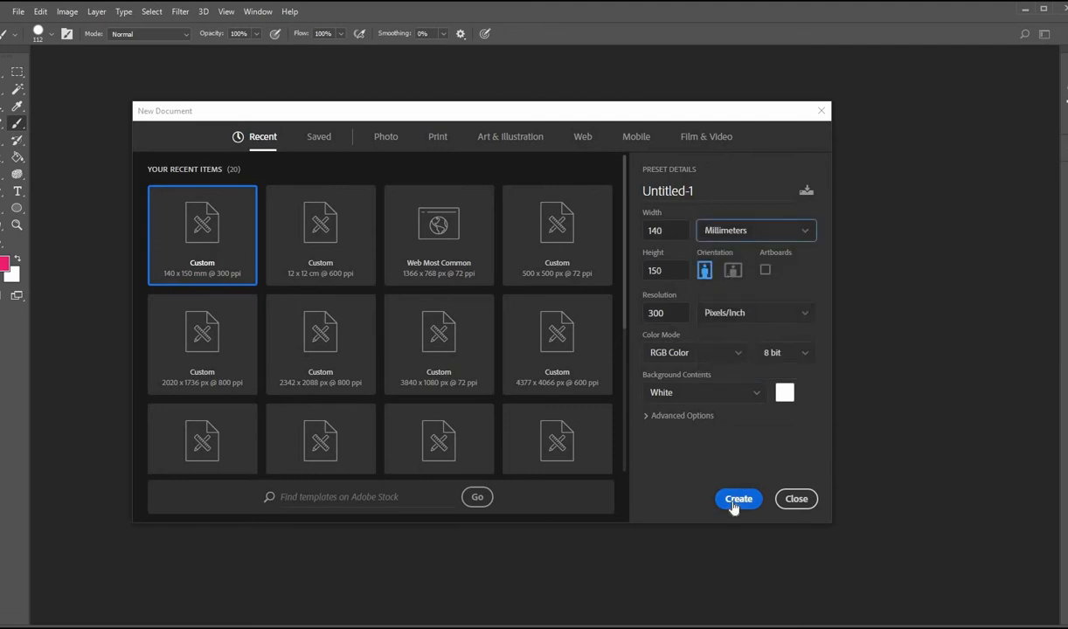
pyautogui.click(737, 500)
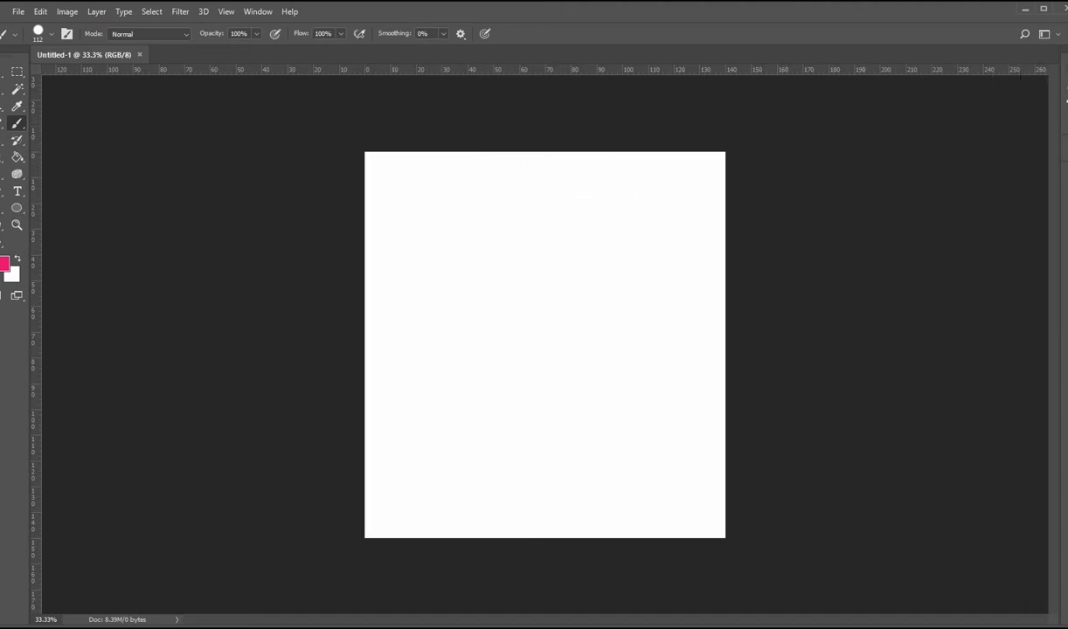
# Step: Open the Layers panel and set its layer thumbnails to the small size
pyautogui.click(1065, 70)
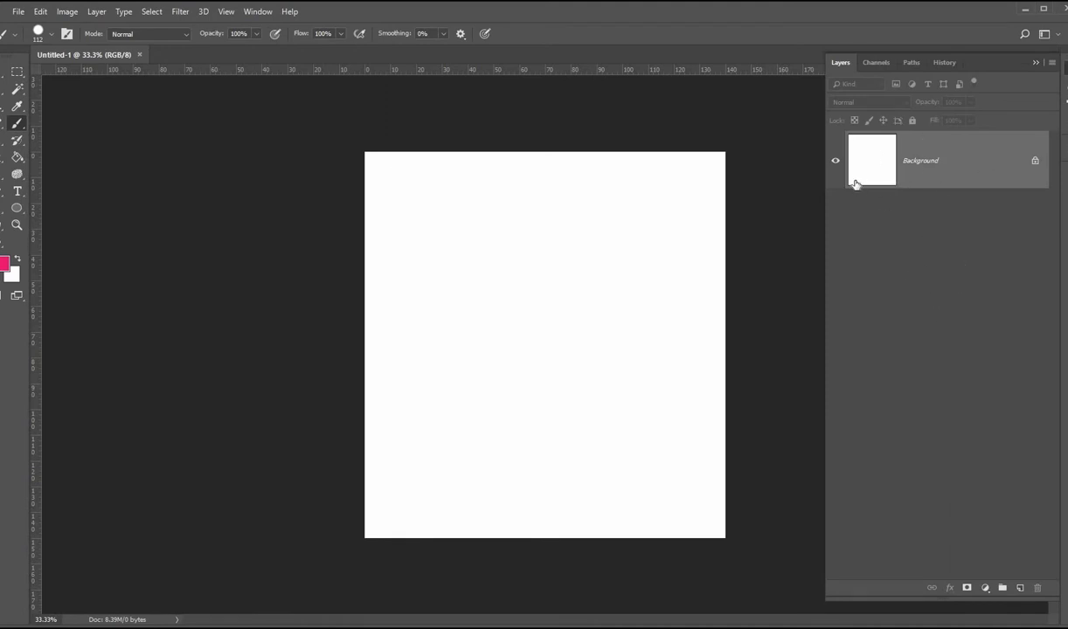
pyautogui.click(1052, 64)
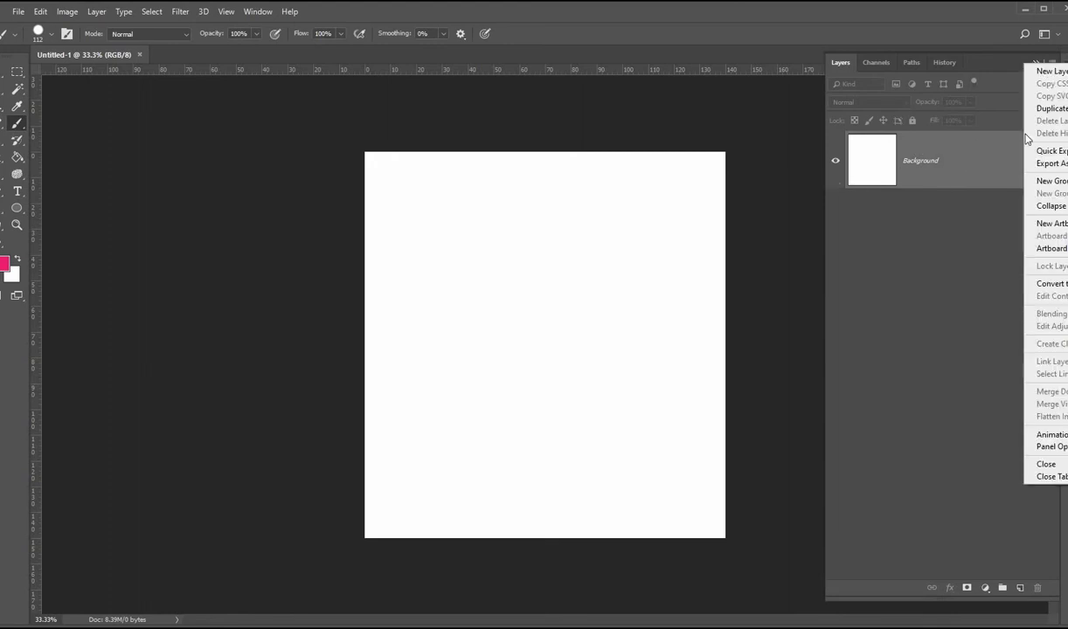
pyautogui.click(1062, 447)
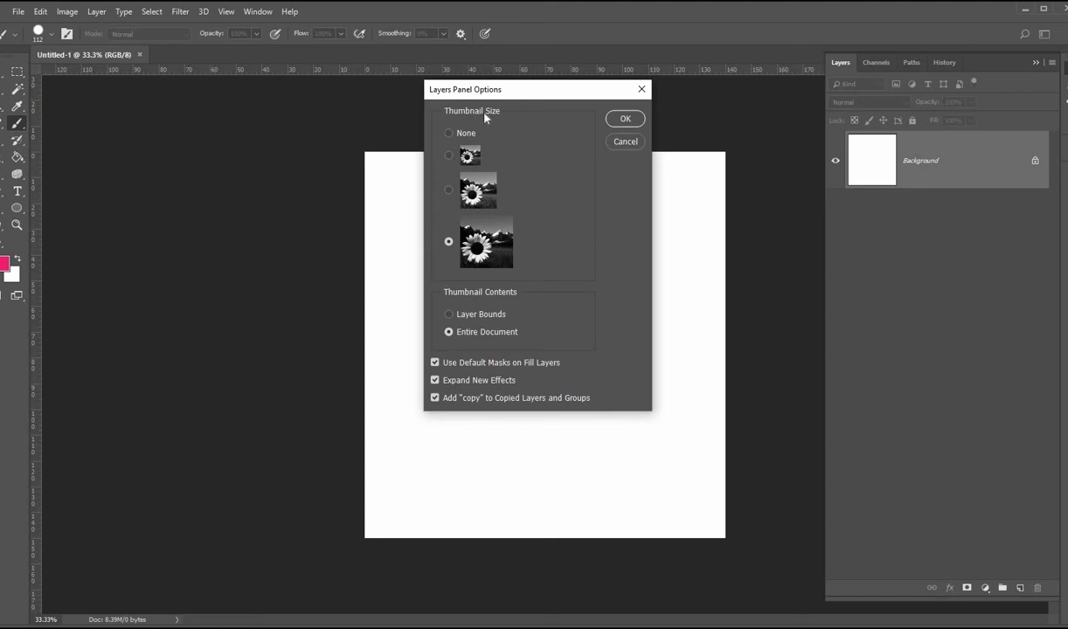
pyautogui.click(449, 158)
pyautogui.press('Escape')
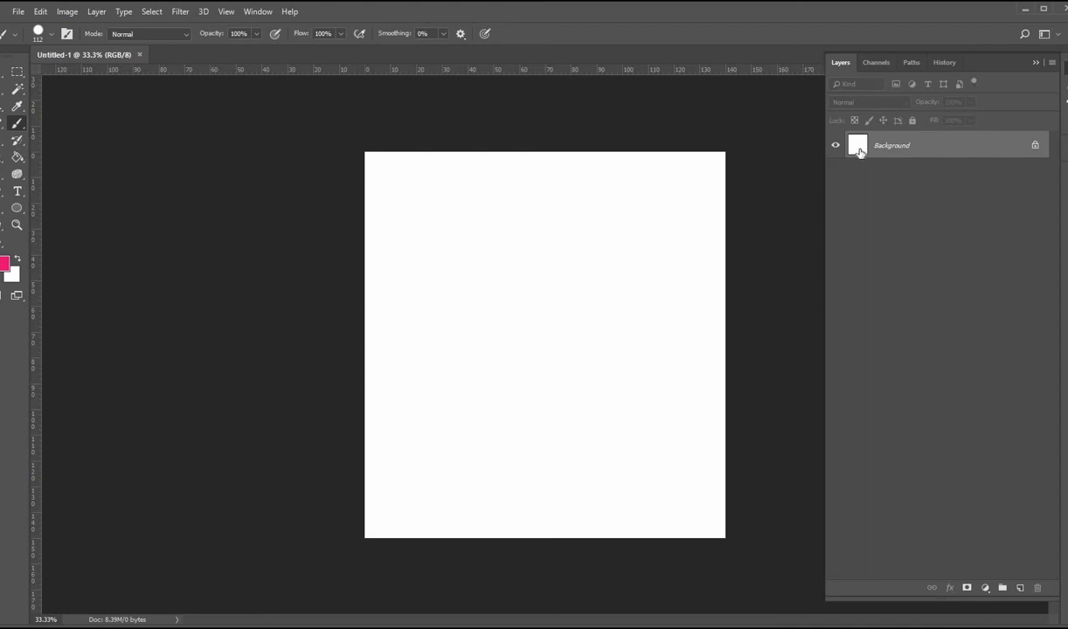
# Step: Set the Layers panel thumbnail size to the largest option
pyautogui.click(1052, 65)
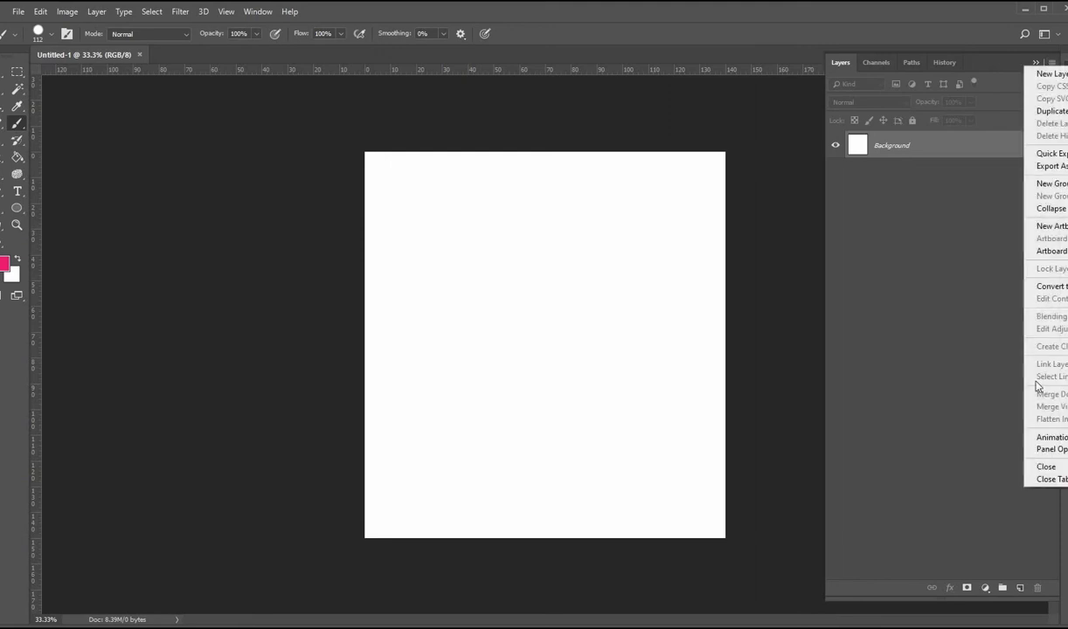
pyautogui.click(1049, 448)
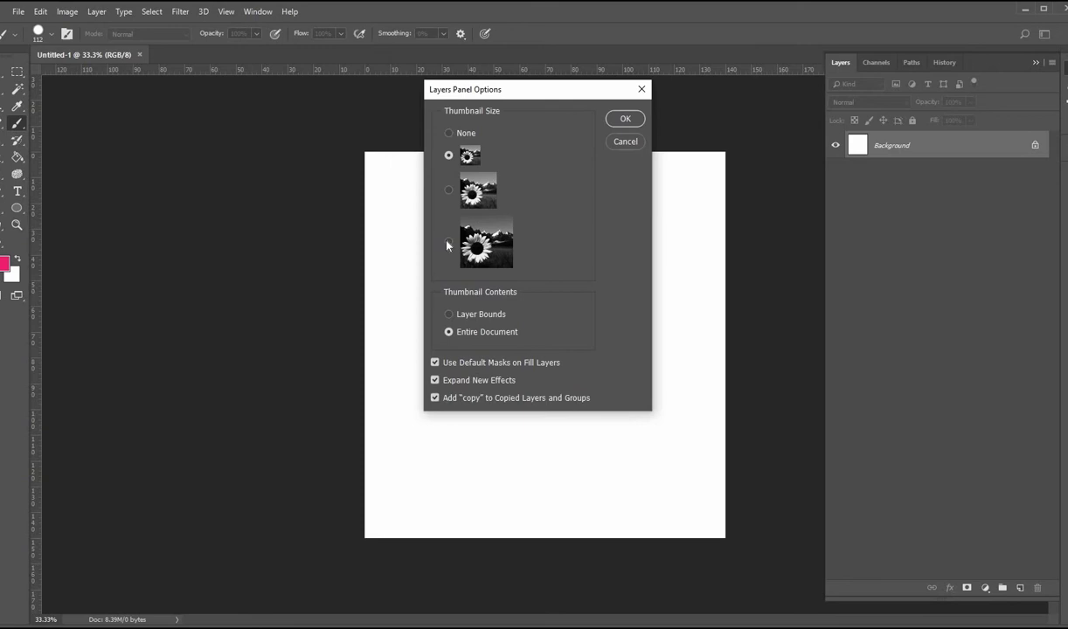
pyautogui.click(498, 260)
pyautogui.click(626, 119)
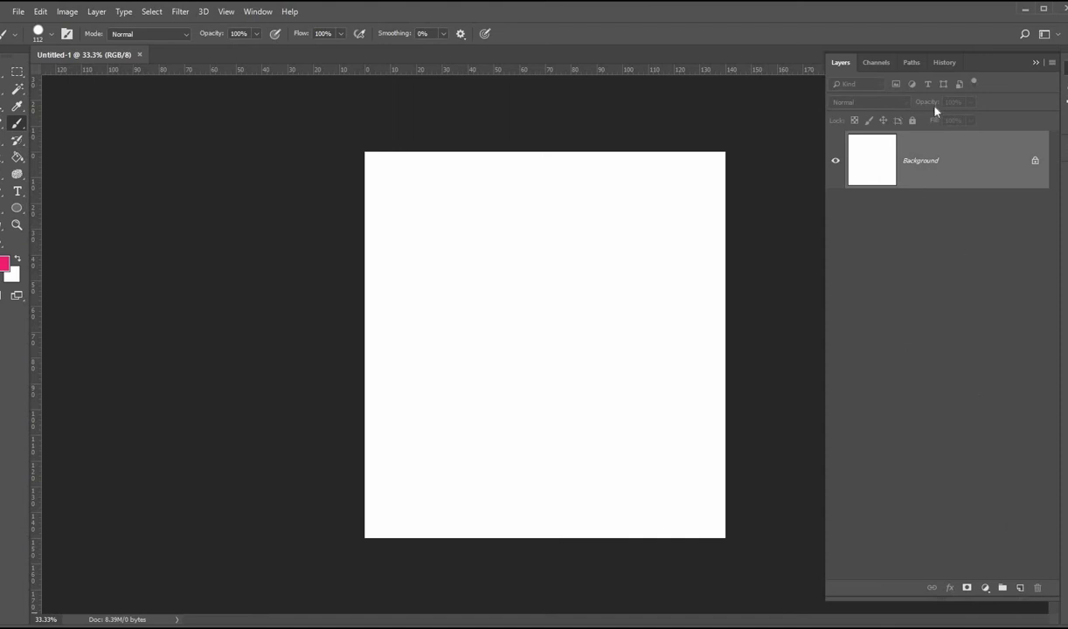
# Step: Add three new empty layers, the third placed above Layer 1, and paint a pink curving stroke on it
pyautogui.click(1020, 588)
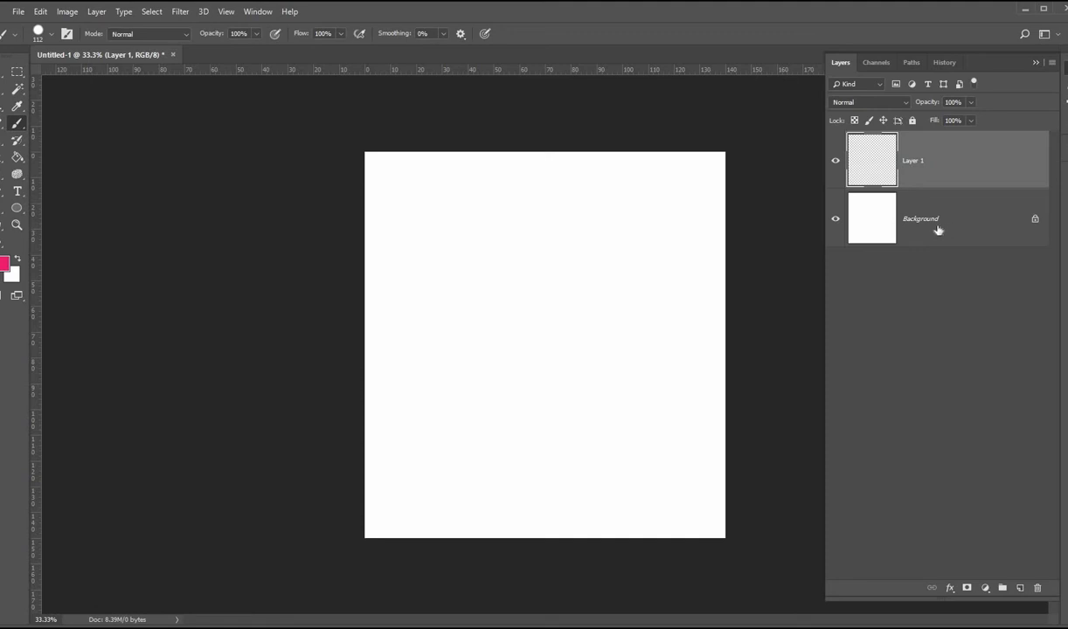
pyautogui.click(1020, 589)
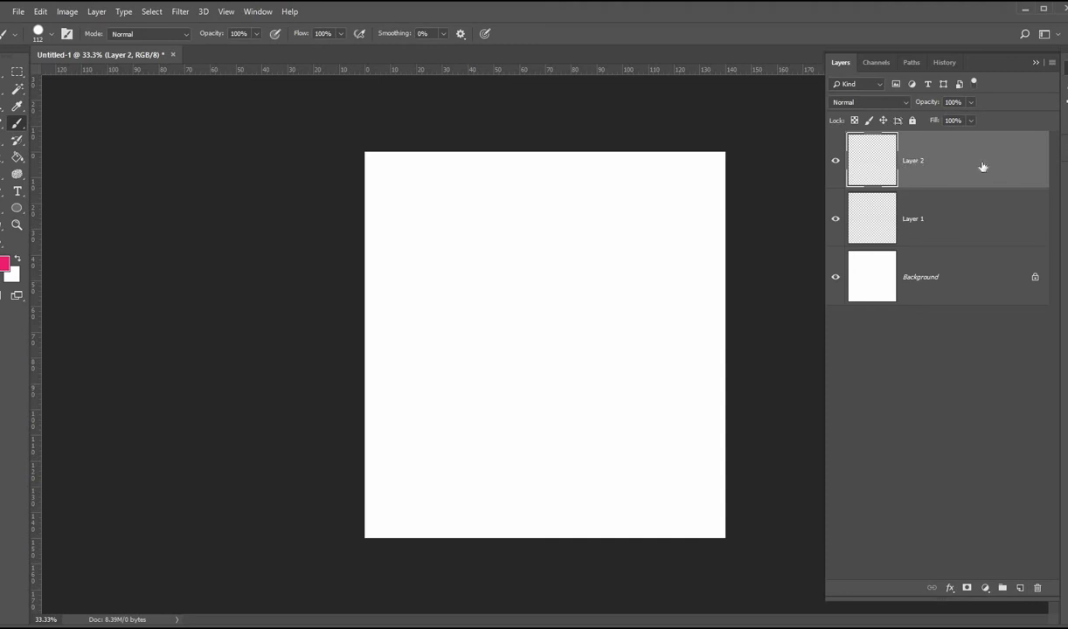
pyautogui.click(951, 227)
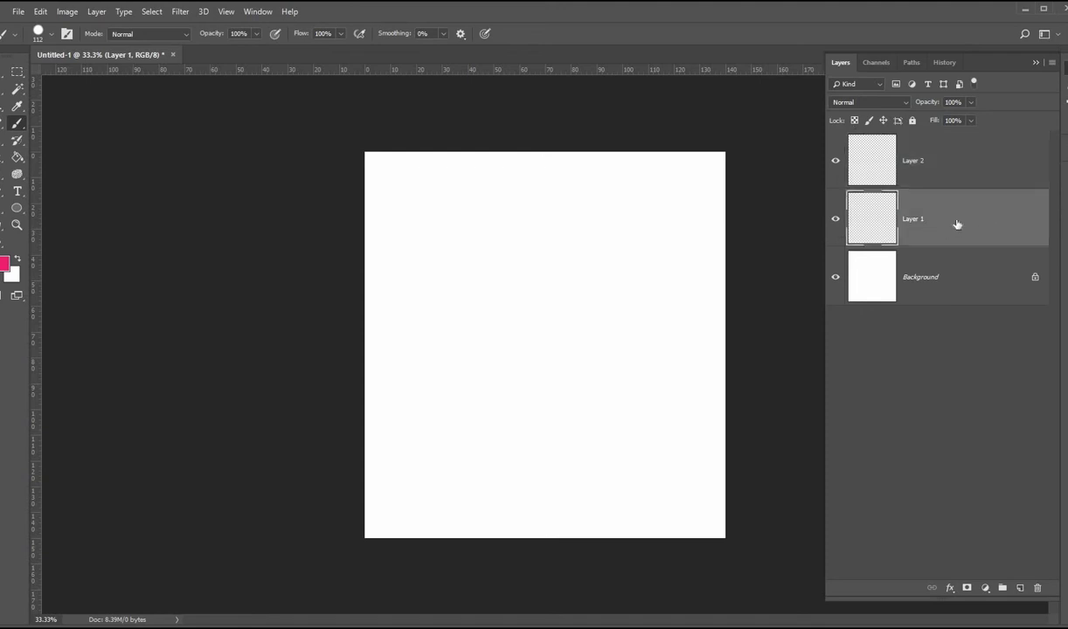
pyautogui.click(1020, 589)
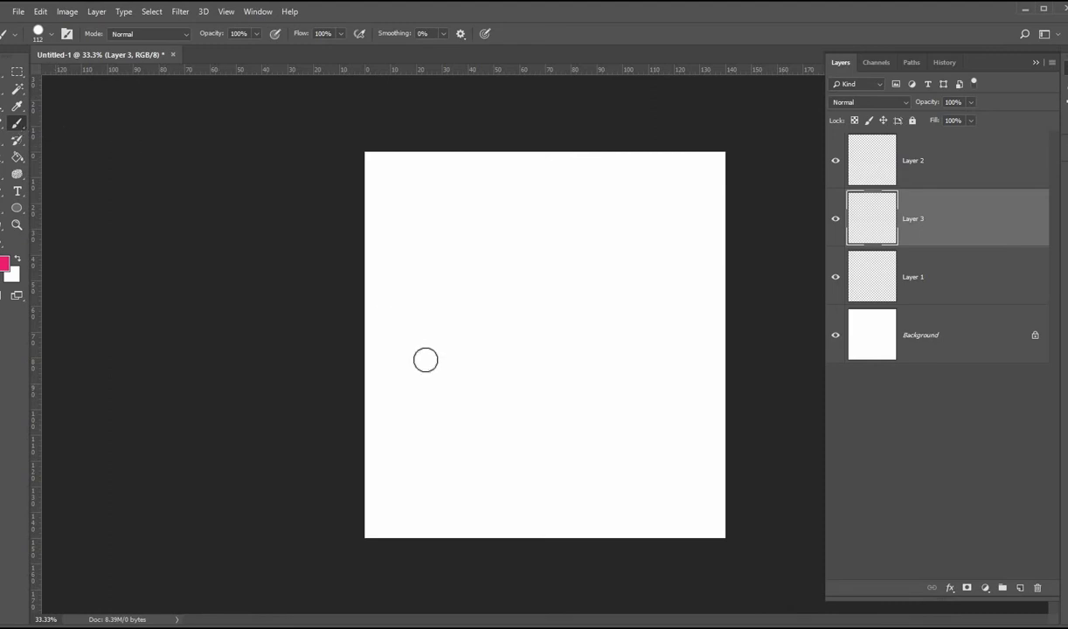
pyautogui.moveTo(549, 467)
pyautogui.mouseDown()
pyautogui.moveTo(537, 298)
pyautogui.moveTo(649, 336)
pyautogui.moveTo(643, 265)
pyautogui.mouseUp()
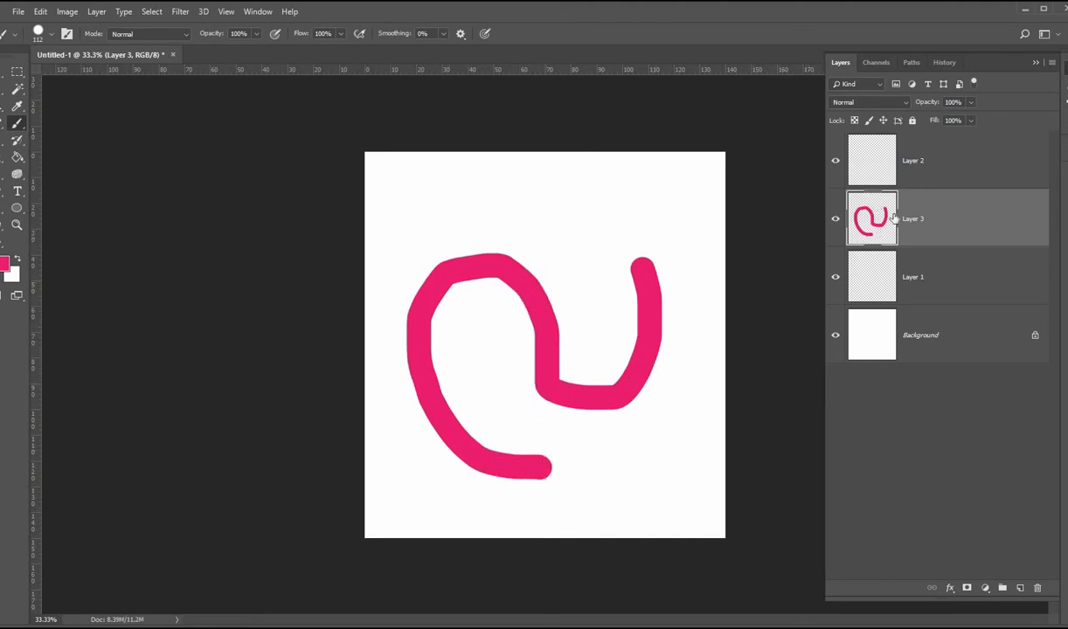
# Step: On Layer 2, paint a bright green blob near the top centre and nudge it slightly up and right
pyautogui.click(956, 170)
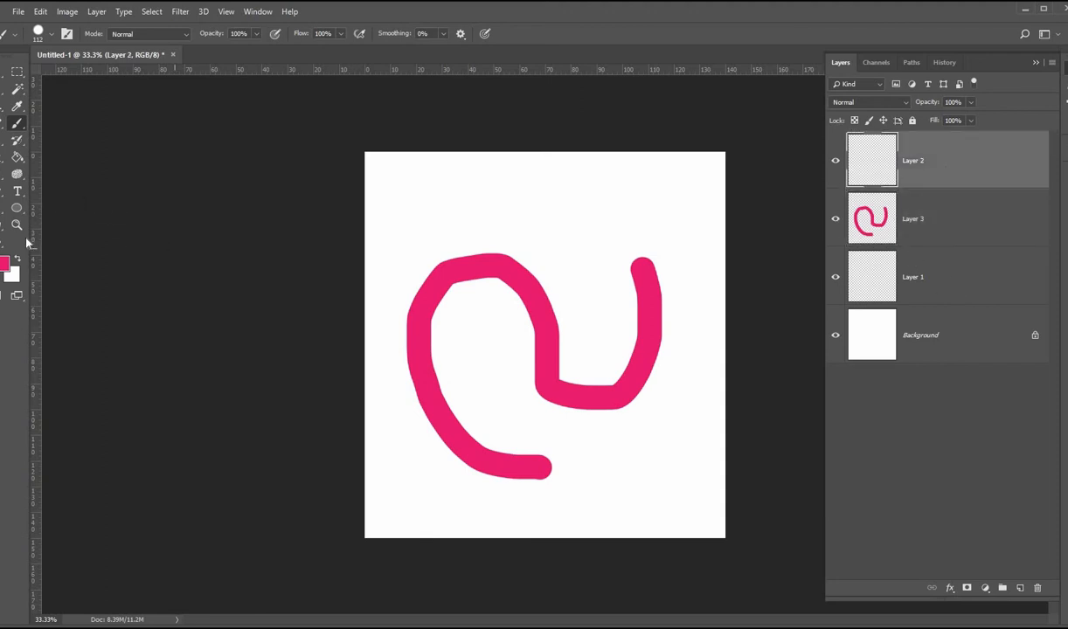
pyautogui.click(6, 263)
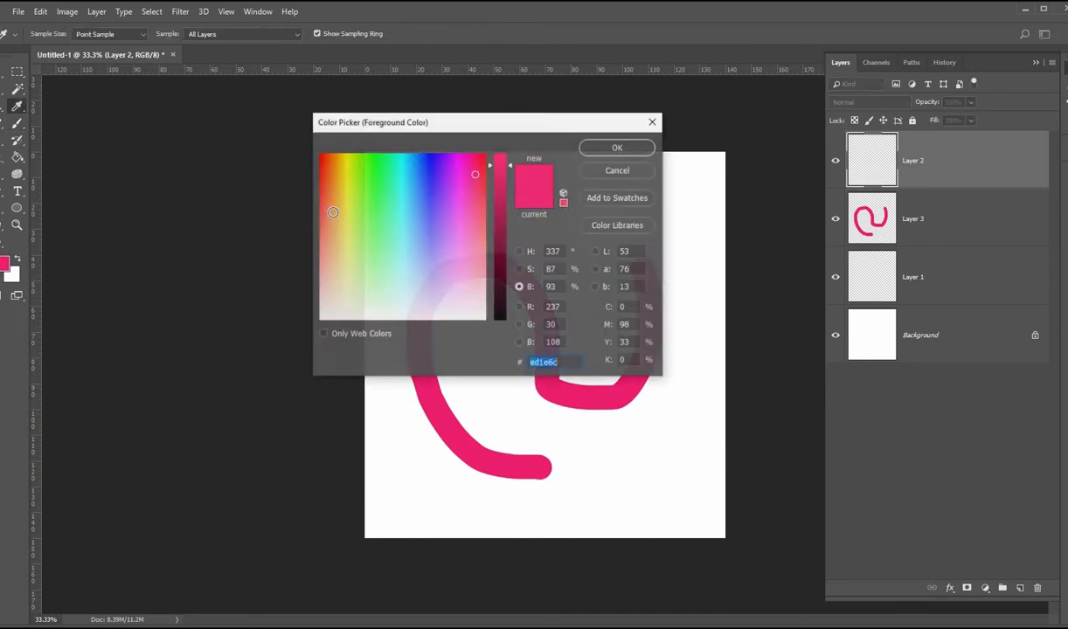
pyautogui.click(381, 181)
pyautogui.click(602, 149)
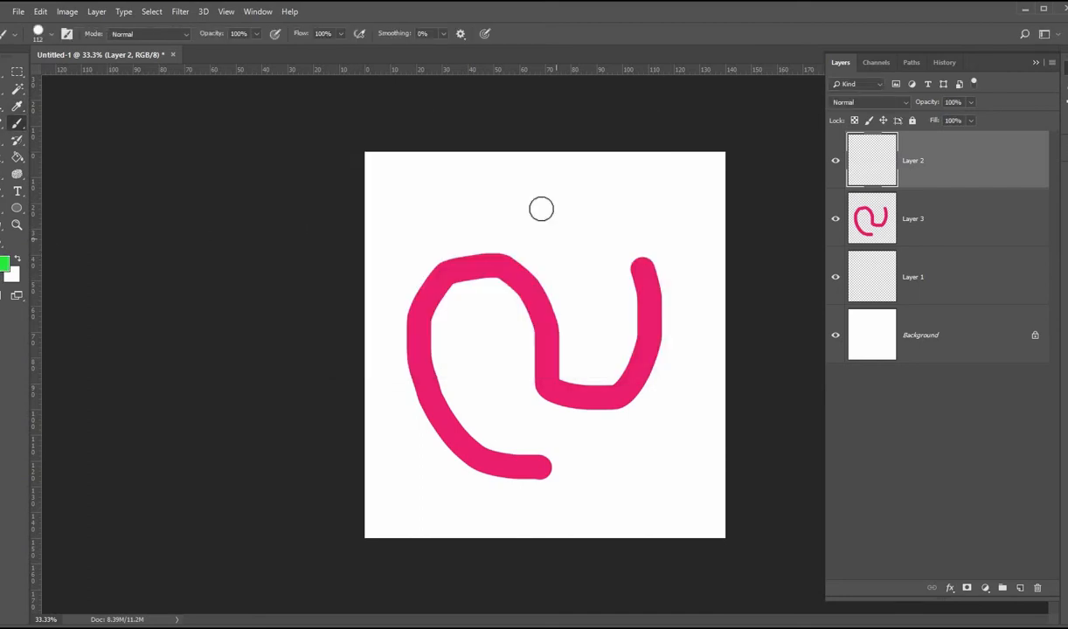
pyautogui.moveTo(486, 229)
pyautogui.mouseDown()
pyautogui.moveTo(501, 283)
pyautogui.moveTo(556, 230)
pyautogui.moveTo(494, 223)
pyautogui.moveTo(504, 286)
pyautogui.moveTo(534, 219)
pyautogui.moveTo(529, 248)
pyautogui.moveTo(508, 252)
pyautogui.moveTo(517, 252)
pyautogui.moveTo(491, 253)
pyautogui.mouseUp()
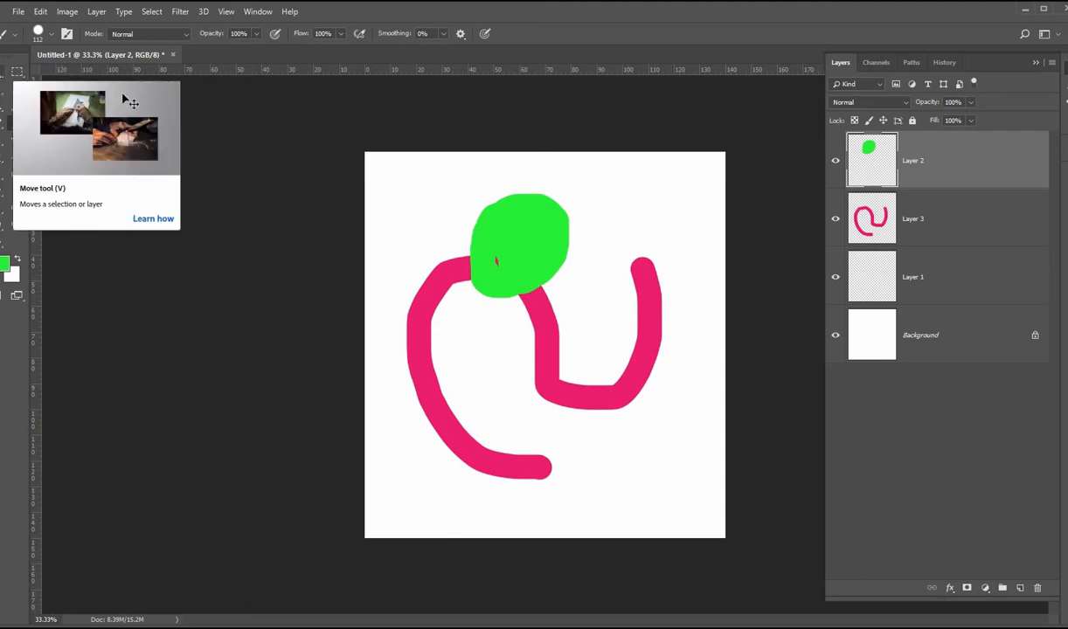
pyautogui.click(4, 71)
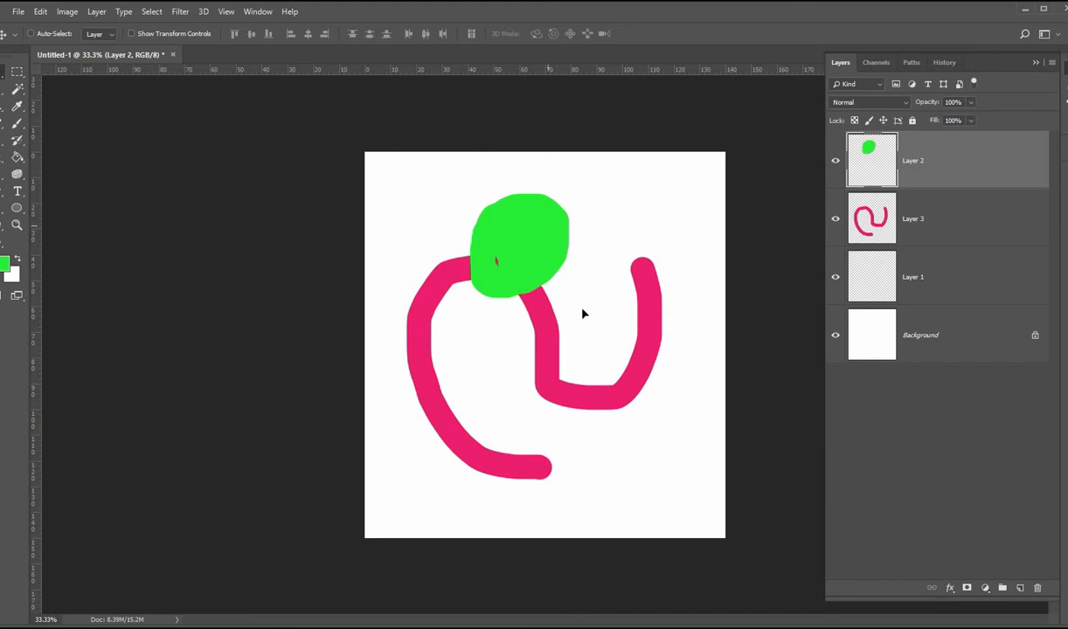
pyautogui.moveTo(583, 313)
pyautogui.mouseDown()
pyautogui.moveTo(623, 395)
pyautogui.moveTo(624, 300)
pyautogui.moveTo(585, 371)
pyautogui.moveTo(535, 282)
pyautogui.moveTo(489, 289)
pyautogui.moveTo(529, 249)
pyautogui.moveTo(490, 257)
pyautogui.moveTo(537, 237)
pyautogui.moveTo(491, 249)
pyautogui.moveTo(573, 239)
pyautogui.moveTo(558, 222)
pyautogui.moveTo(551, 273)
pyautogui.moveTo(622, 199)
pyautogui.moveTo(600, 214)
pyautogui.moveTo(582, 206)
pyautogui.moveTo(614, 202)
pyautogui.moveTo(566, 209)
pyautogui.moveTo(532, 255)
pyautogui.moveTo(547, 271)
pyautogui.moveTo(572, 226)
pyautogui.moveTo(593, 236)
pyautogui.mouseUp()
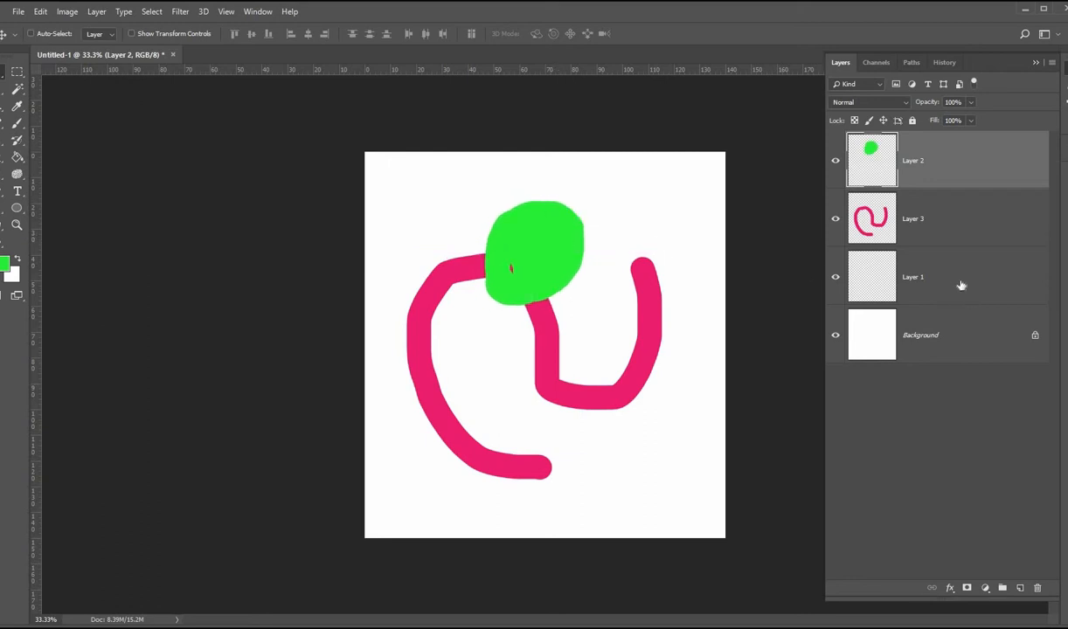
# Step: On Layer 1, paint a blue (#3255ed) diagonal stroke from the top centre down to the lower right
pyautogui.click(960, 284)
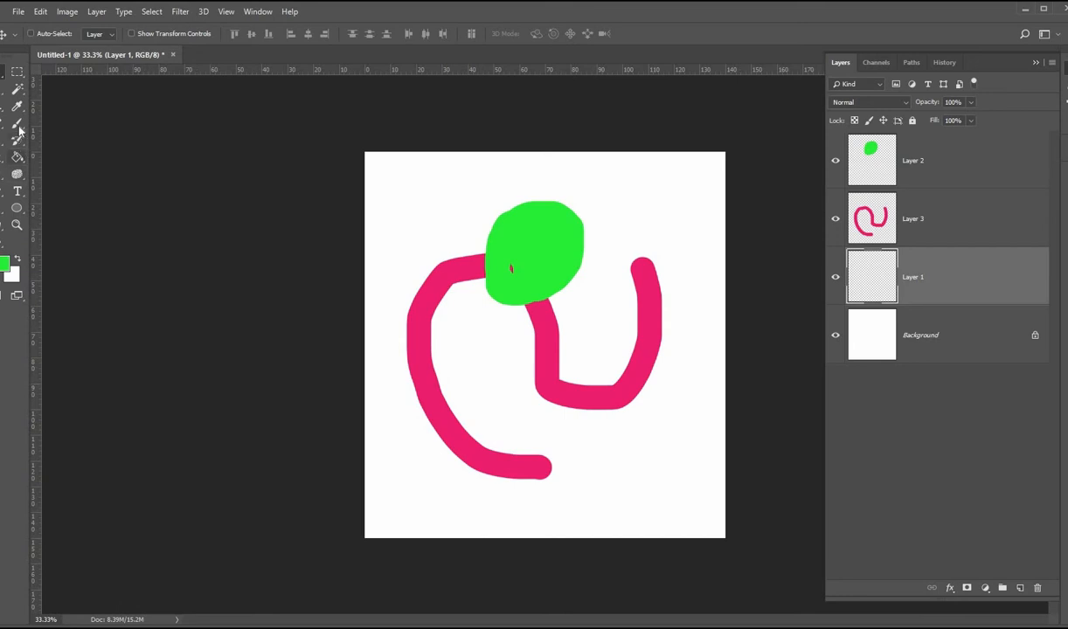
pyautogui.click(16, 123)
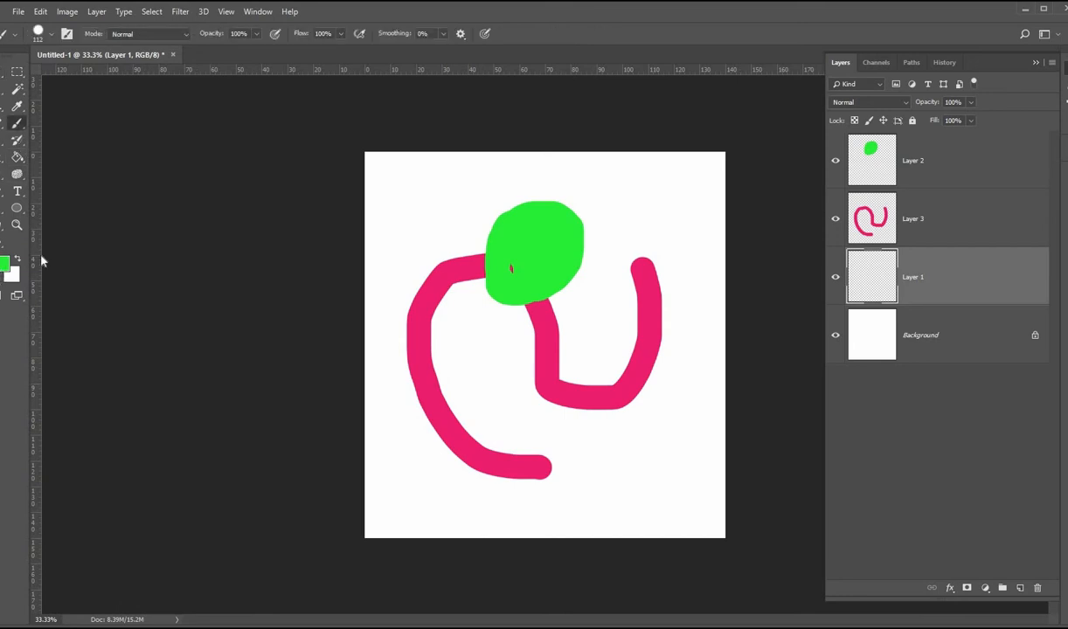
pyautogui.click(6, 262)
pyautogui.click(424, 188)
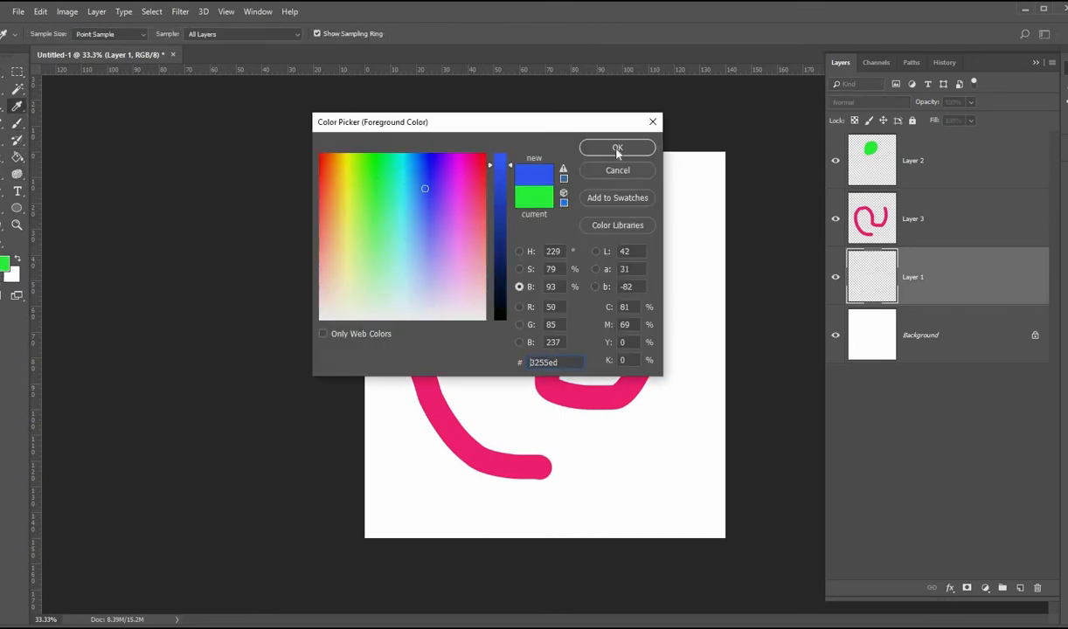
pyautogui.click(618, 150)
pyautogui.moveTo(507, 170)
pyautogui.mouseDown()
pyautogui.moveTo(600, 420)
pyautogui.moveTo(640, 494)
pyautogui.mouseUp()
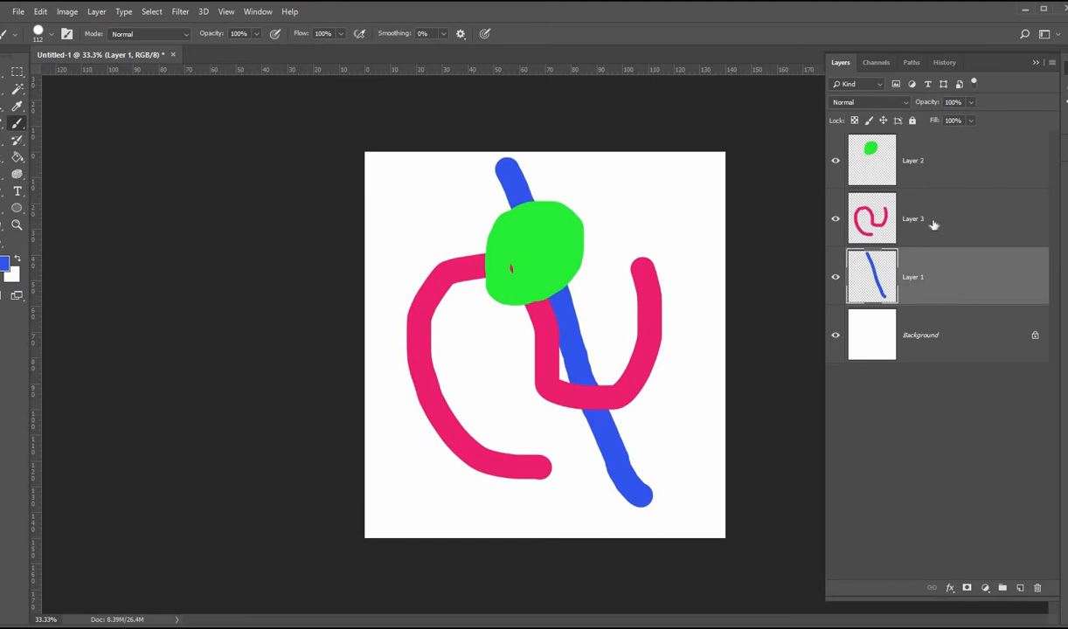
# Step: Rename the layers Blue, Red and Green after the colours painted on them
pyautogui.doubleClick(913, 278)
pyautogui.click(915, 223)
pyautogui.doubleClick(915, 223)
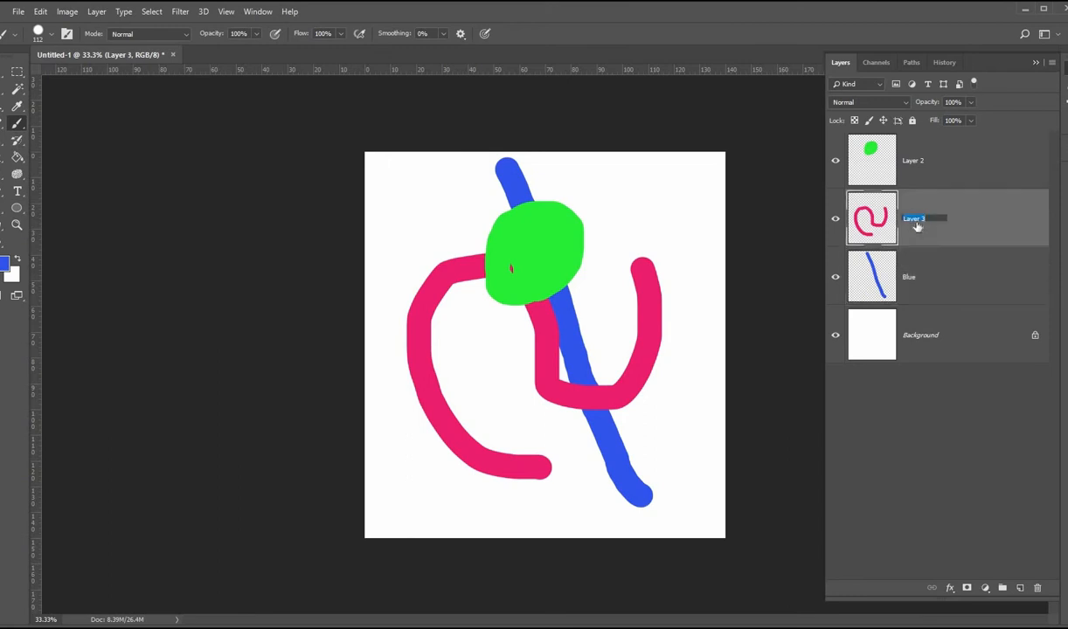
pyautogui.click(912, 166)
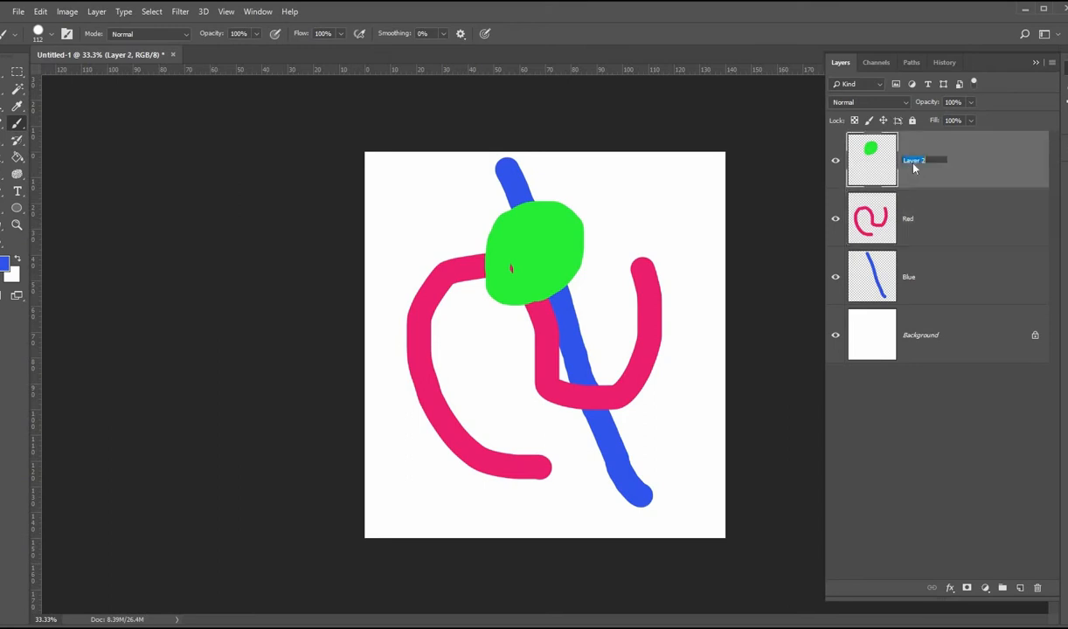
pyautogui.write('Green')
pyautogui.click(980, 229)
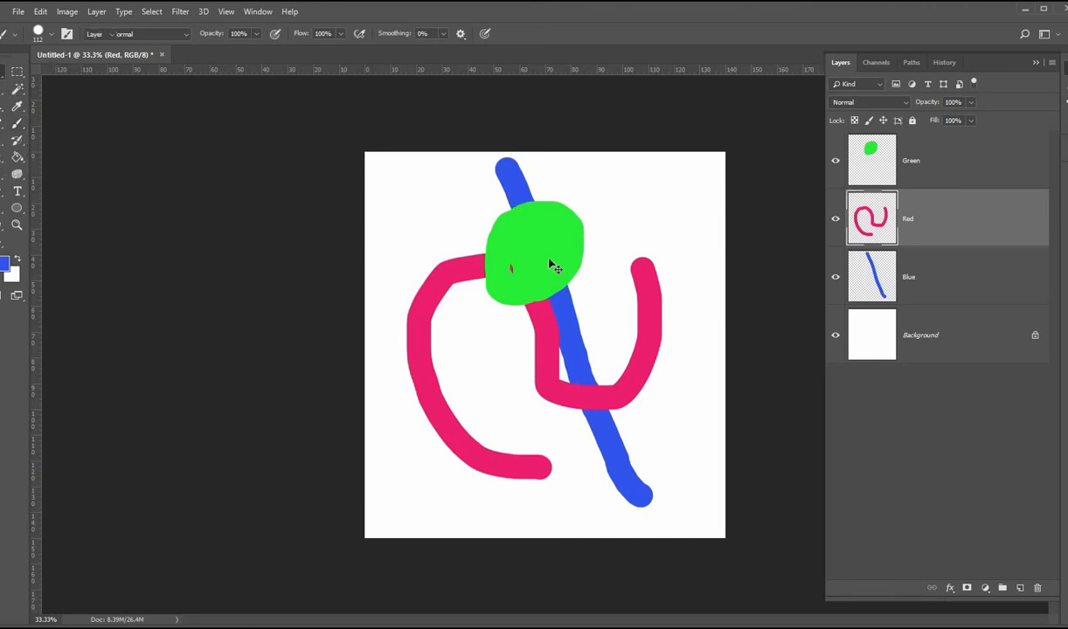
# Step: Move the red and green shapes slightly right and up with the Move tool
pyautogui.press('v')
pyautogui.moveTo(586, 236)
pyautogui.mouseDown()
pyautogui.moveTo(631, 210)
pyautogui.moveTo(569, 229)
pyautogui.moveTo(595, 207)
pyautogui.moveTo(581, 227)
pyautogui.moveTo(601, 233)
pyautogui.moveTo(690, 208)
pyautogui.moveTo(680, 371)
pyautogui.mouseUp()
# Step: On the Red layer, erase the part of the red stroke crossing over the blue stroke near the centre
pyautogui.click(929, 164)
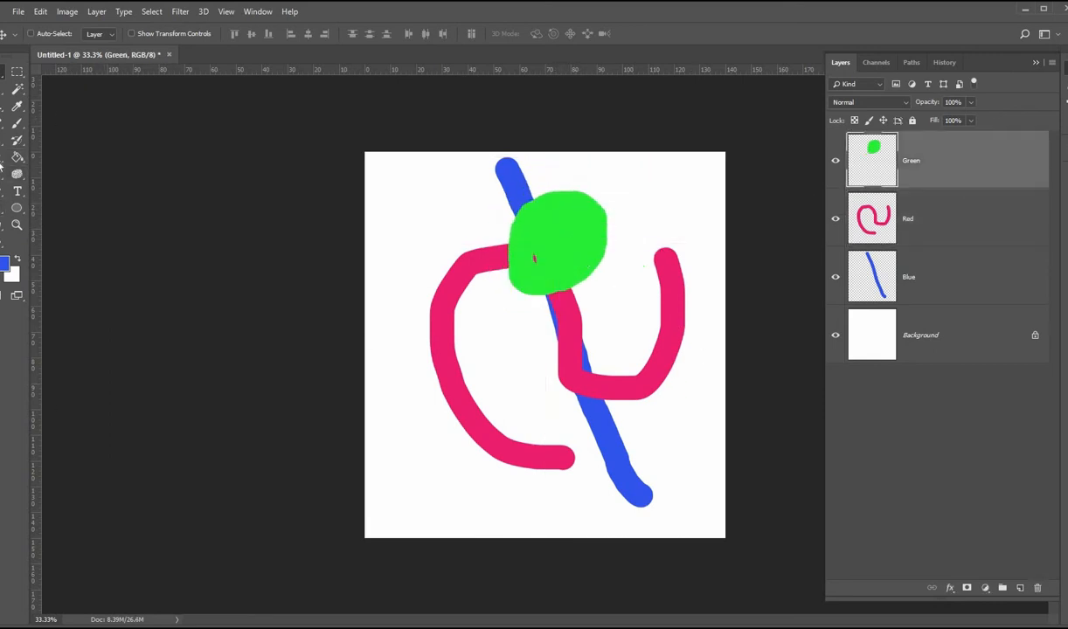
pyautogui.press('e')
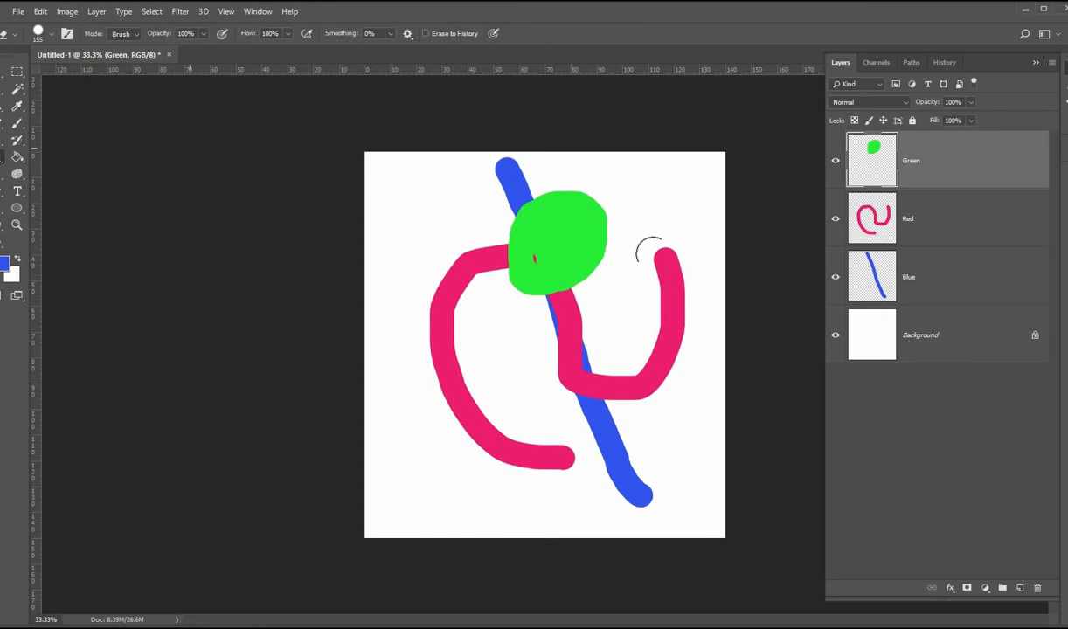
pyautogui.click(879, 216)
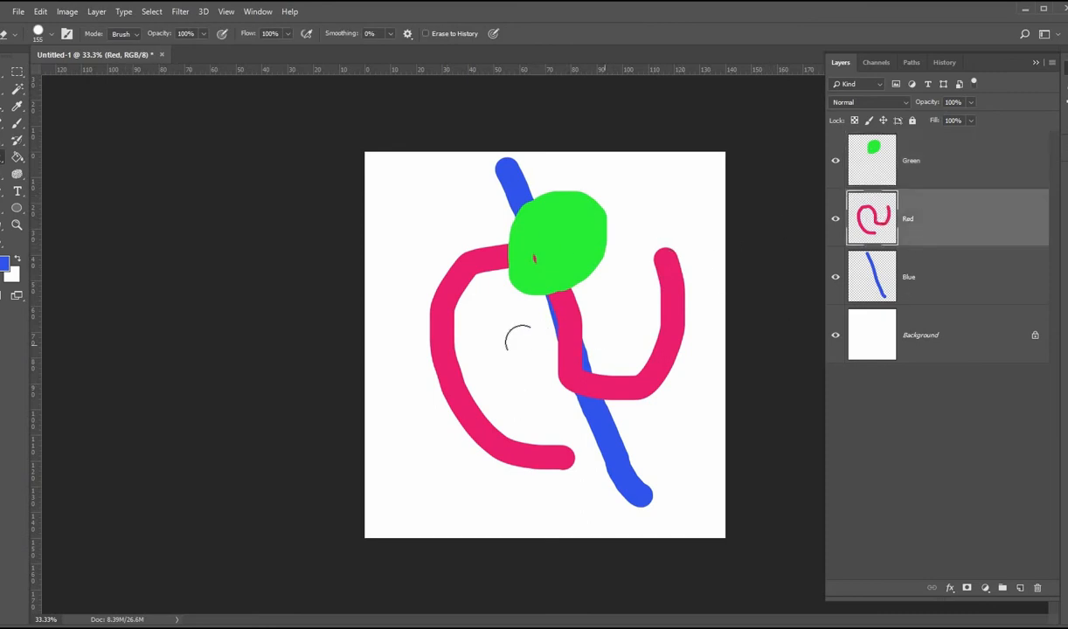
pyautogui.moveTo(581, 319); pyautogui.dragTo(537, 301)
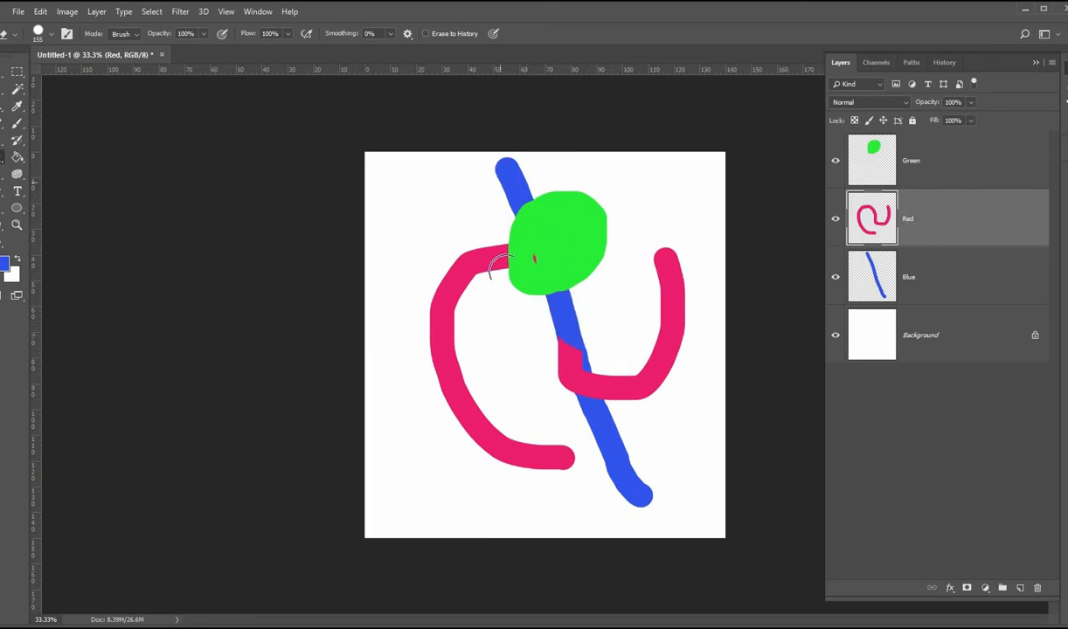
# Step: Erase more of the red stroke near the green shape, then toggle the Green layer's visibility off and back on
pyautogui.moveTo(490, 260)
pyautogui.mouseDown()
pyautogui.moveTo(543, 321)
pyautogui.moveTo(601, 330)
pyautogui.moveTo(574, 352)
pyautogui.moveTo(540, 358)
pyautogui.mouseUp()
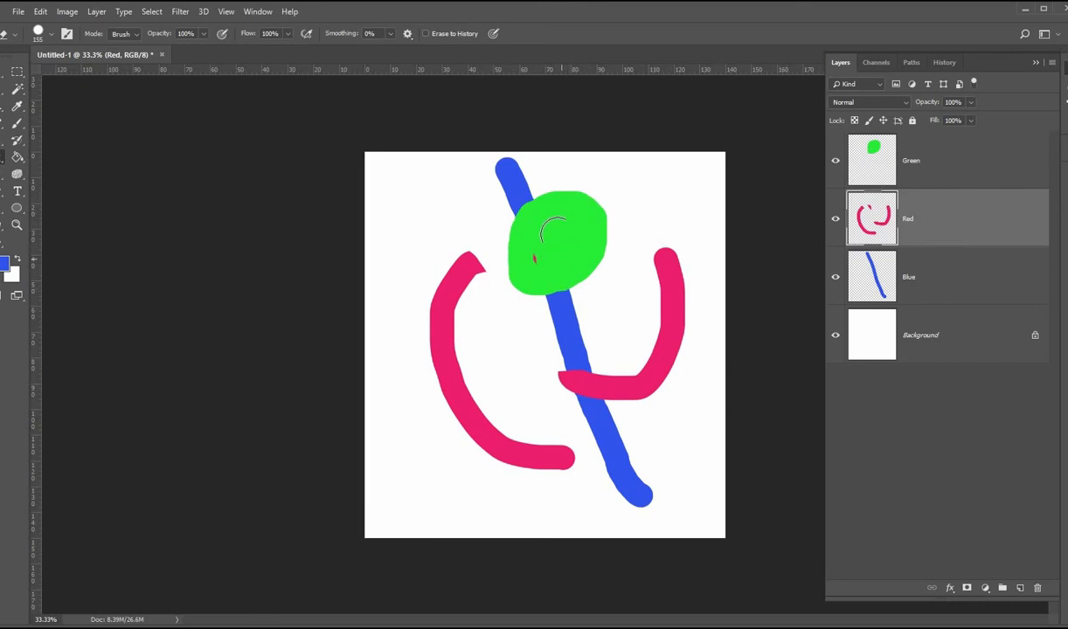
pyautogui.click(834, 165)
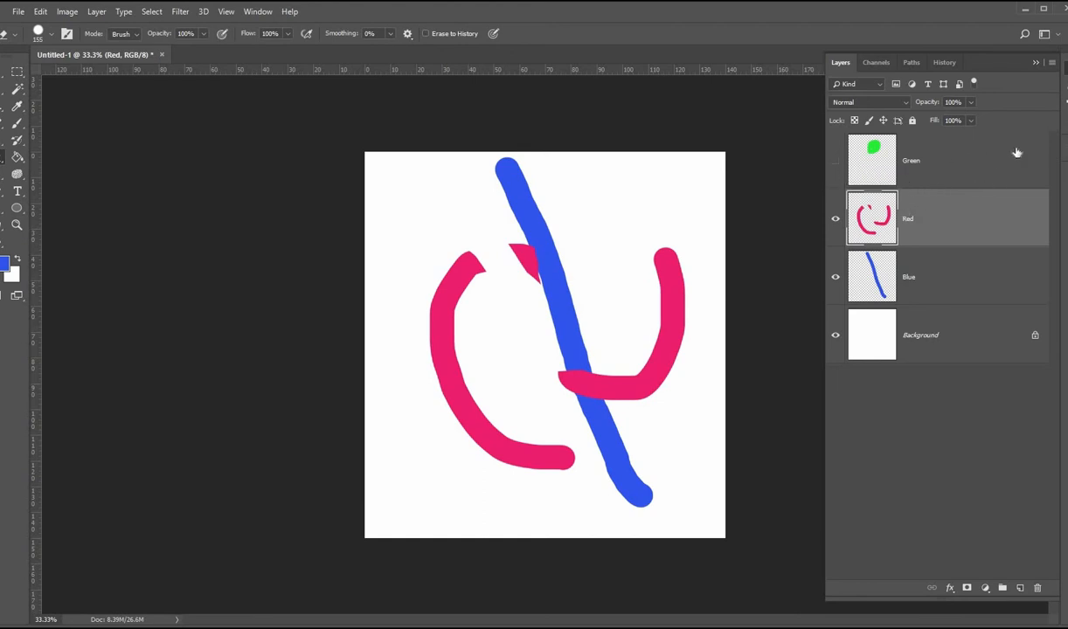
pyautogui.click(836, 163)
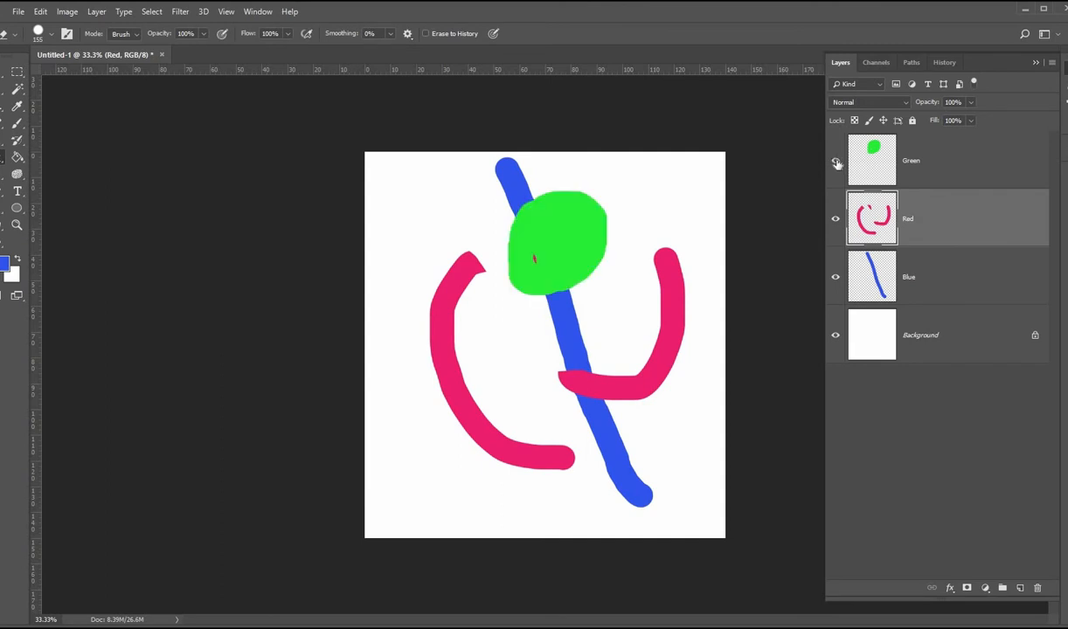
pyautogui.click(836, 163)
pyautogui.click(835, 161)
# Step: Move the Blue layer to the top of the layer stack
pyautogui.click(950, 281)
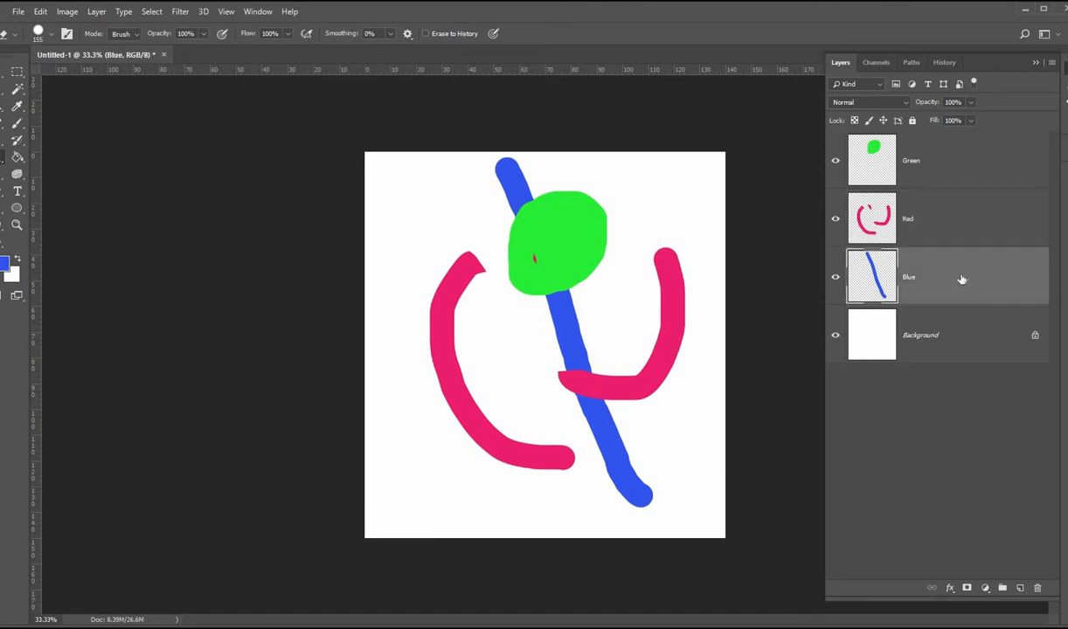
pyautogui.moveTo(956, 224); pyautogui.dragTo(959, 143)
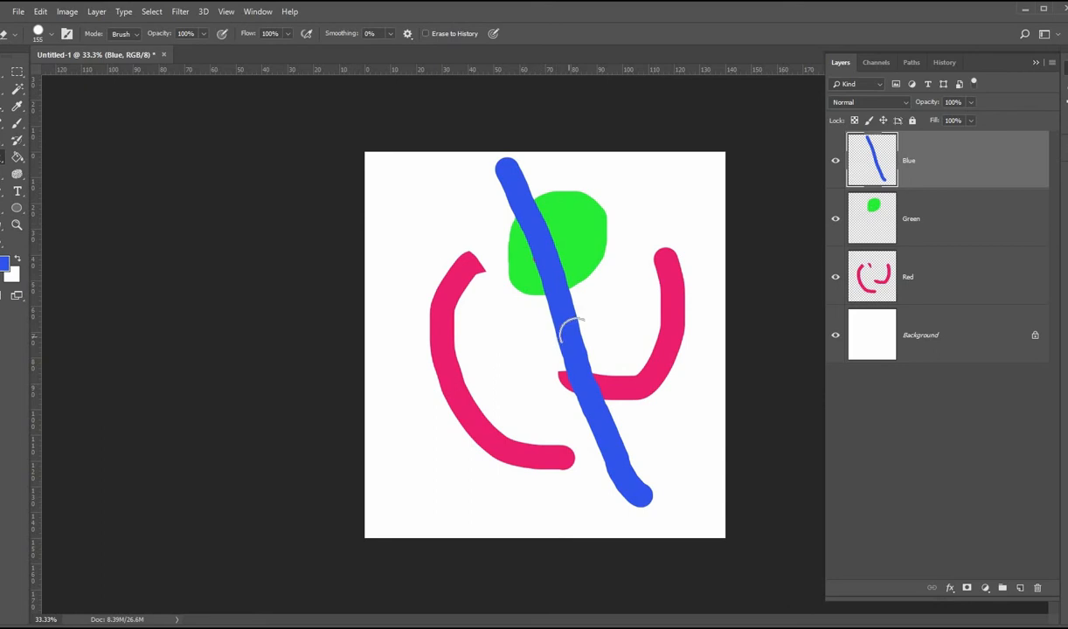
# Step: Lock all properties of the Blue layer and try to erase part of its stroke
pyautogui.click(913, 121)
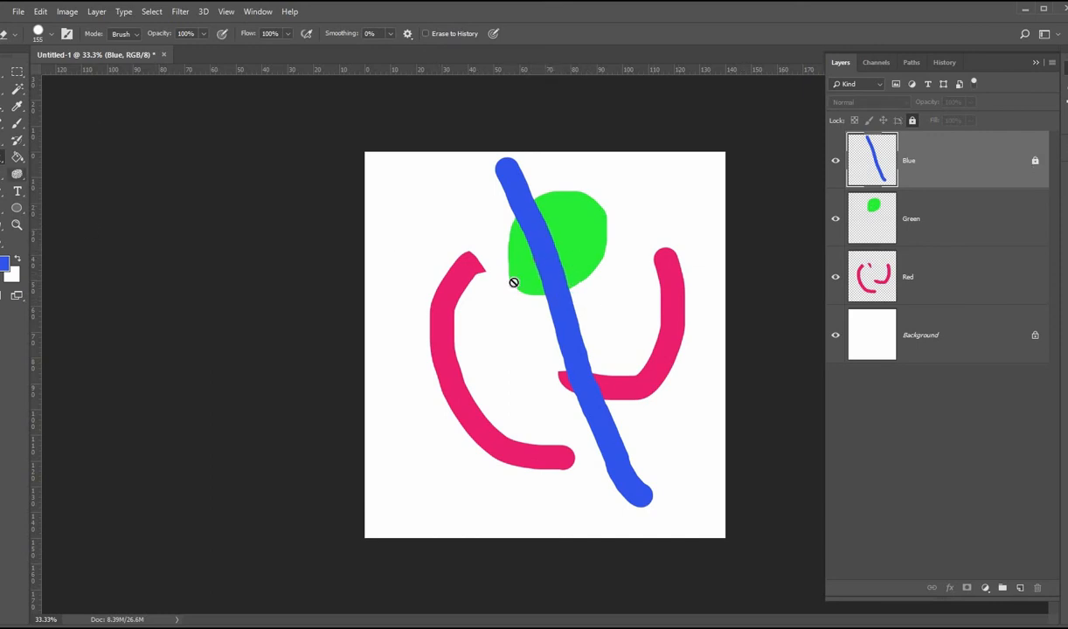
pyautogui.click(442, 328)
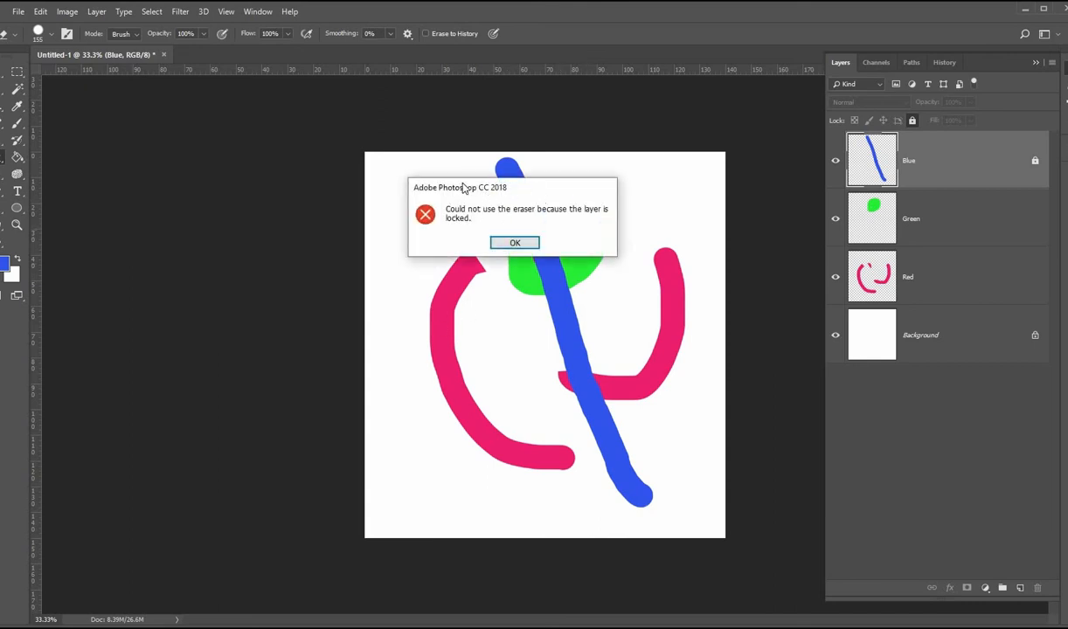
pyautogui.click(524, 244)
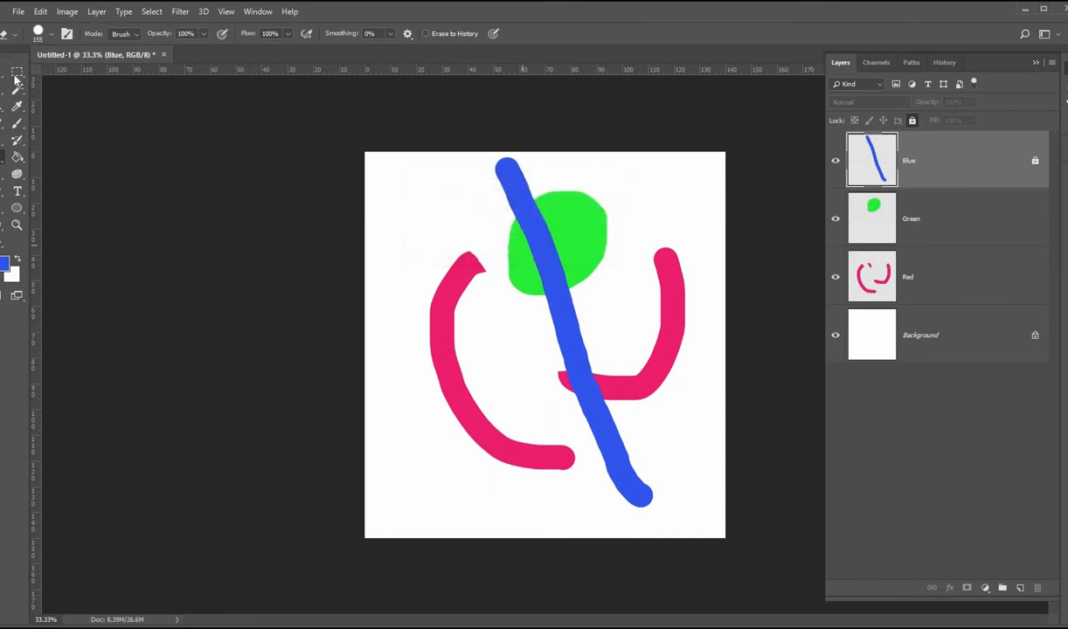
# Step: Try to move the locked blue stroke, then unlock the Blue layer
pyautogui.press('v')
pyautogui.moveTo(441, 244)
pyautogui.mouseDown()
pyautogui.moveTo(533, 254)
pyautogui.moveTo(491, 266)
pyautogui.moveTo(528, 316)
pyautogui.mouseUp()
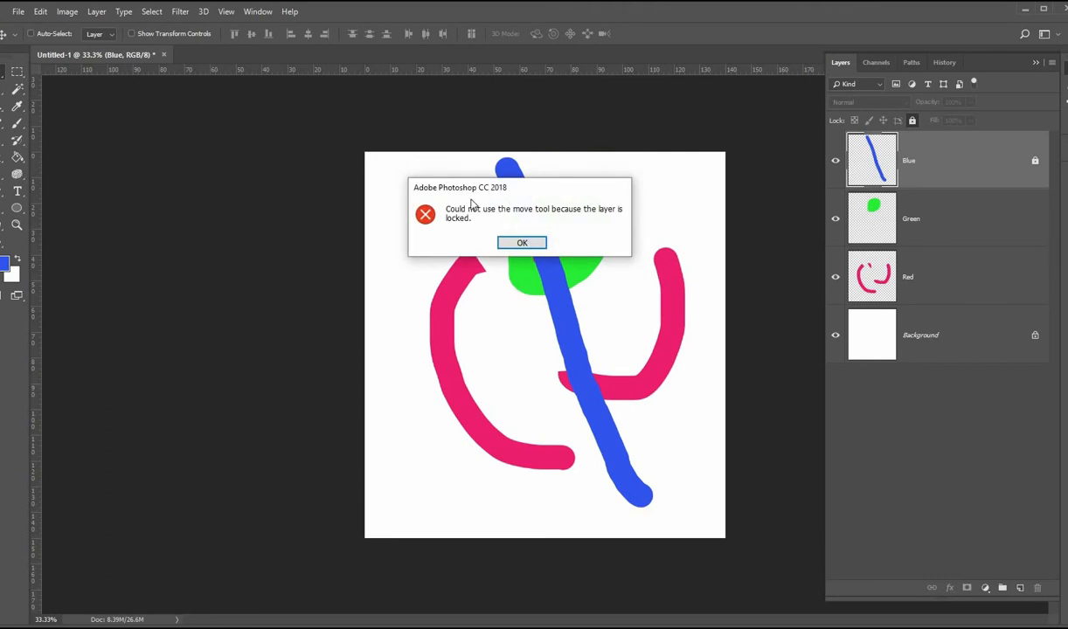
pyautogui.click(522, 244)
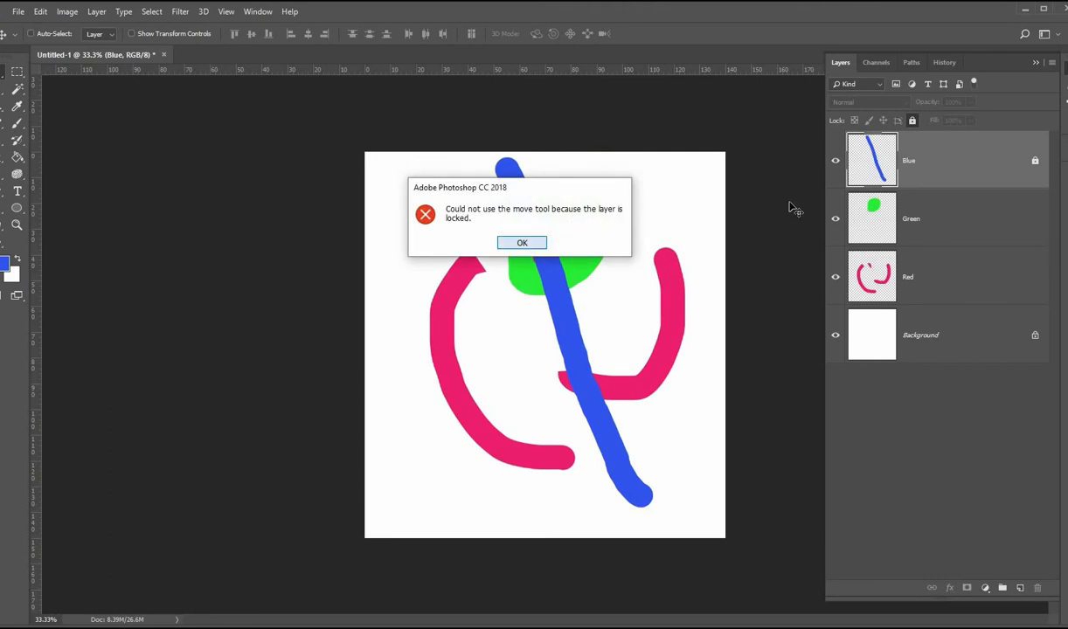
pyautogui.click(1035, 163)
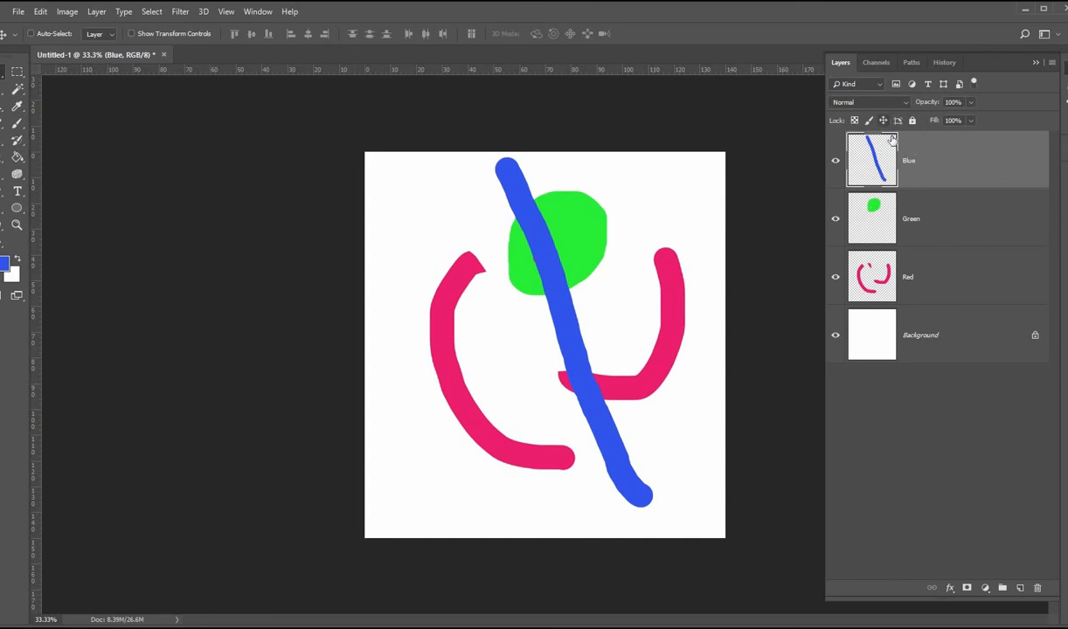
# Step: Lock the Blue layer's position and try to move its stroke
pyautogui.click(883, 119)
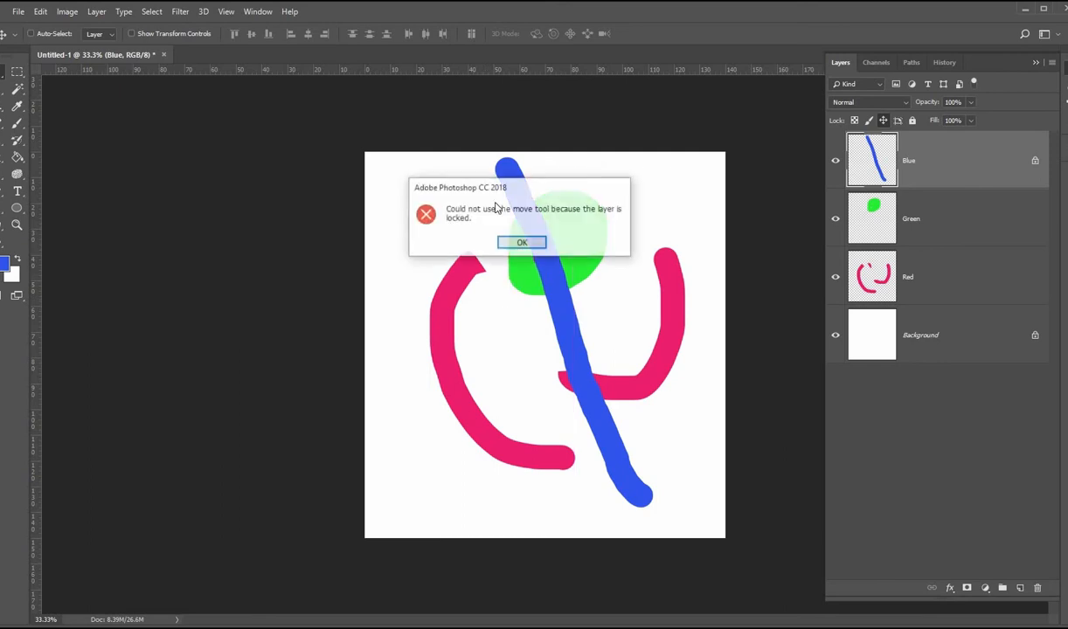
pyautogui.press('Return')
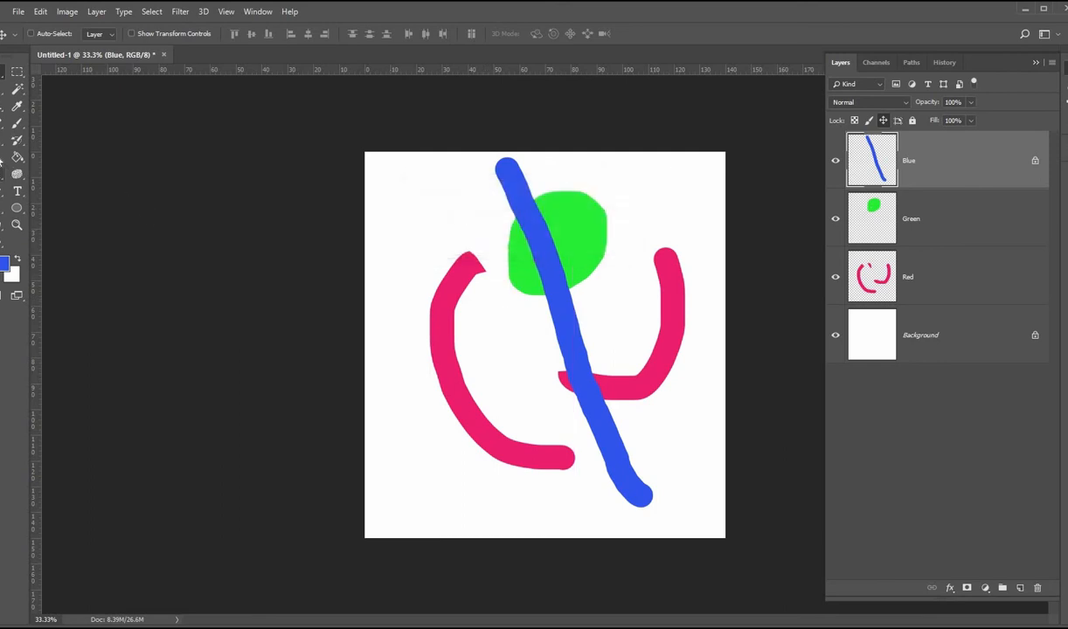
# Step: Erase a gap in the blue stroke near the centre and paint a short blue stroke across the green shape
pyautogui.press('e')
pyautogui.click(562, 303)
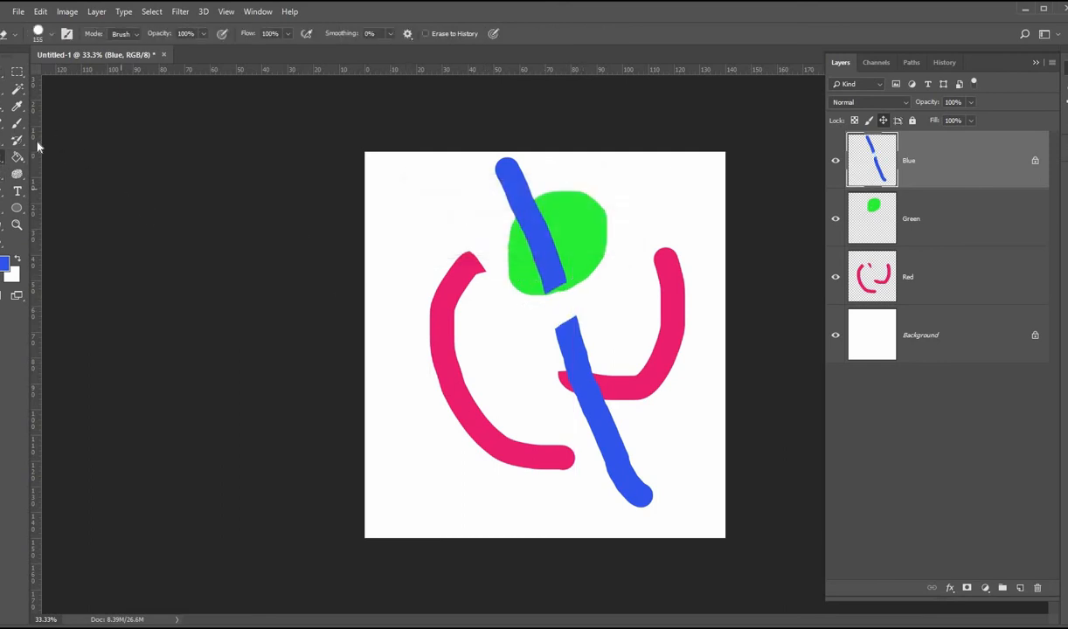
pyautogui.press('b')
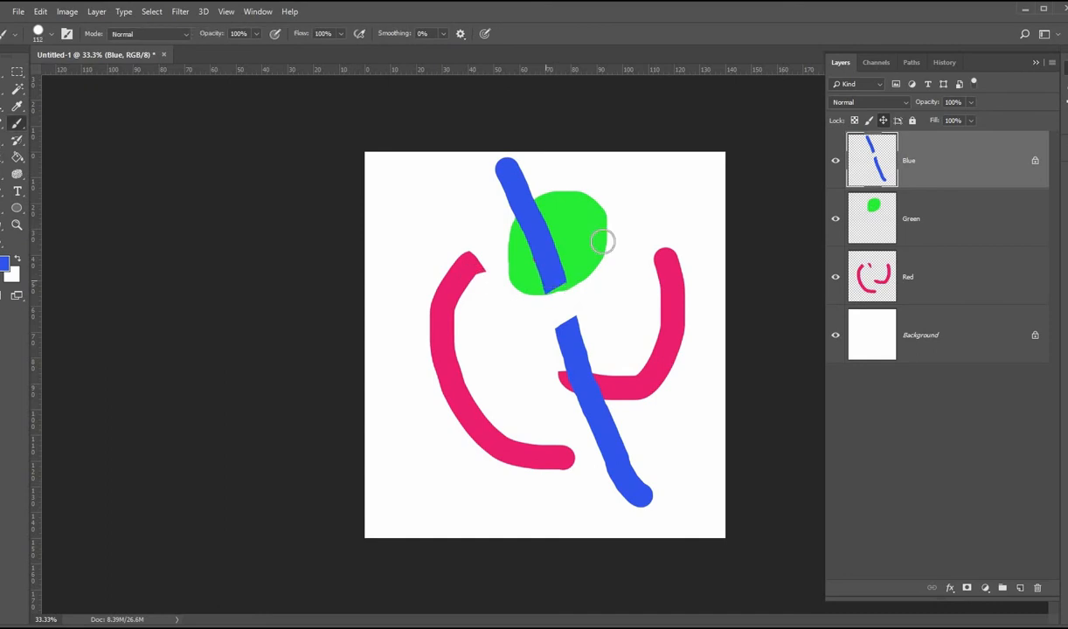
pyautogui.moveTo(542, 278); pyautogui.dragTo(605, 238)
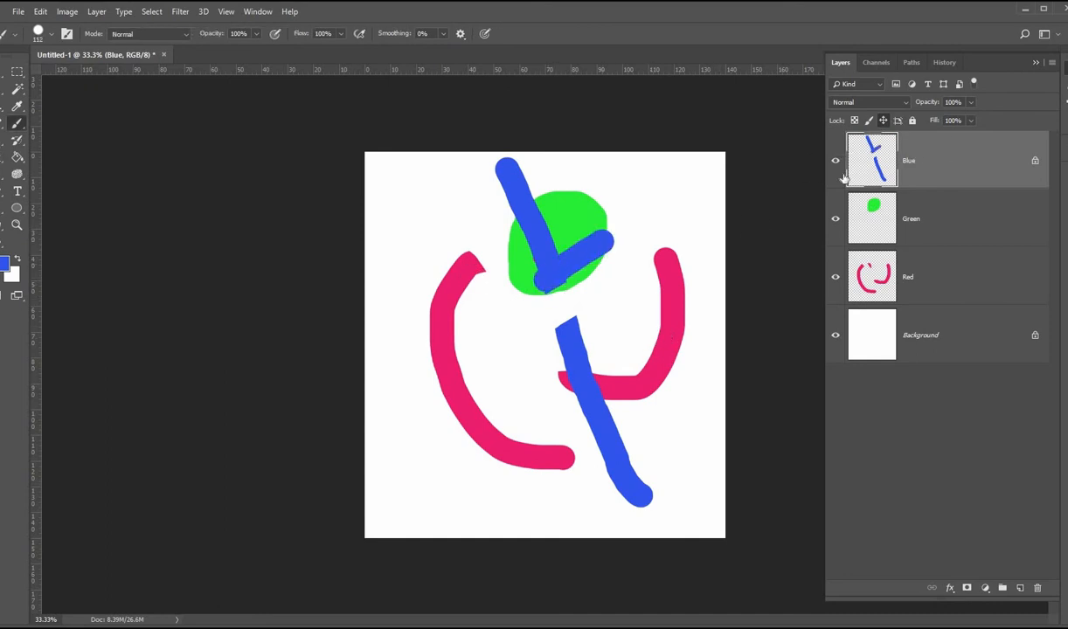
# Step: Lock the Blue layer's image pixels and try to paint and erase on it
pyautogui.click(868, 123)
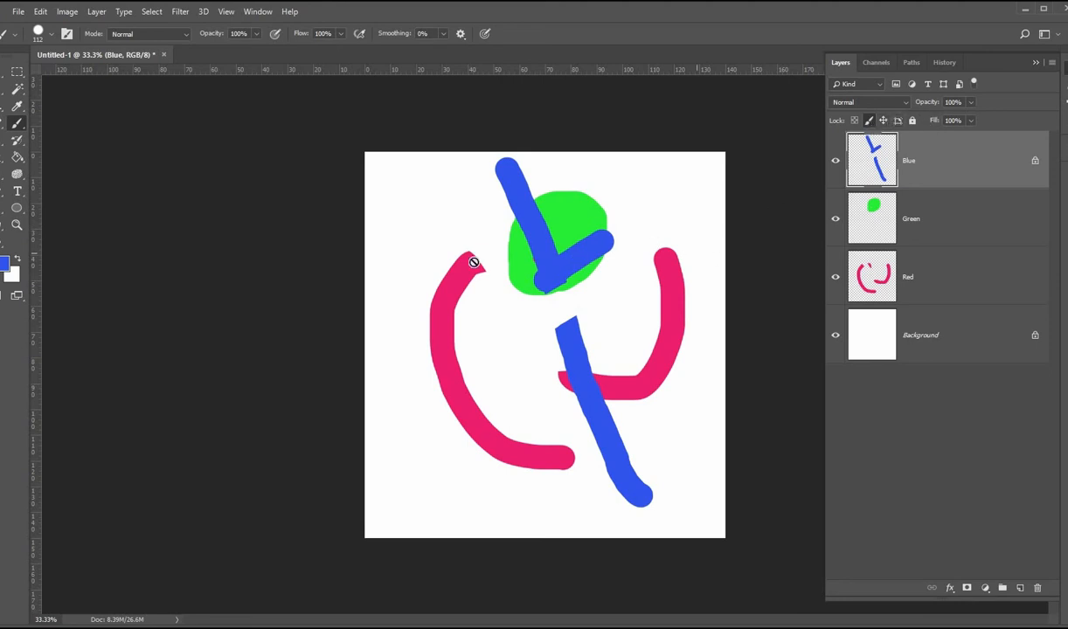
pyautogui.click(561, 194)
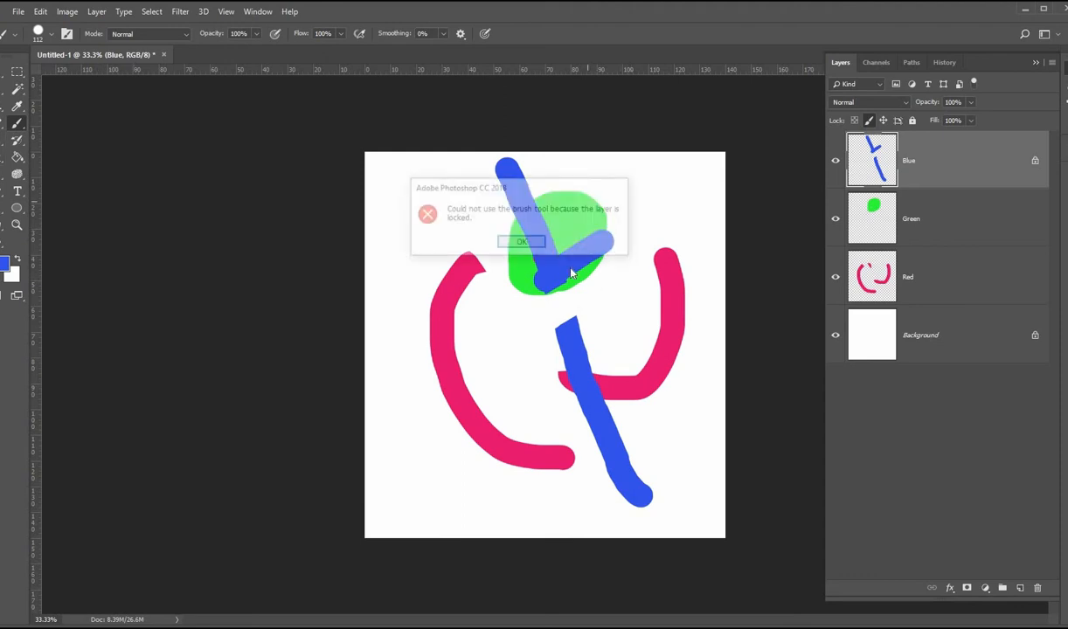
pyautogui.press('Return')
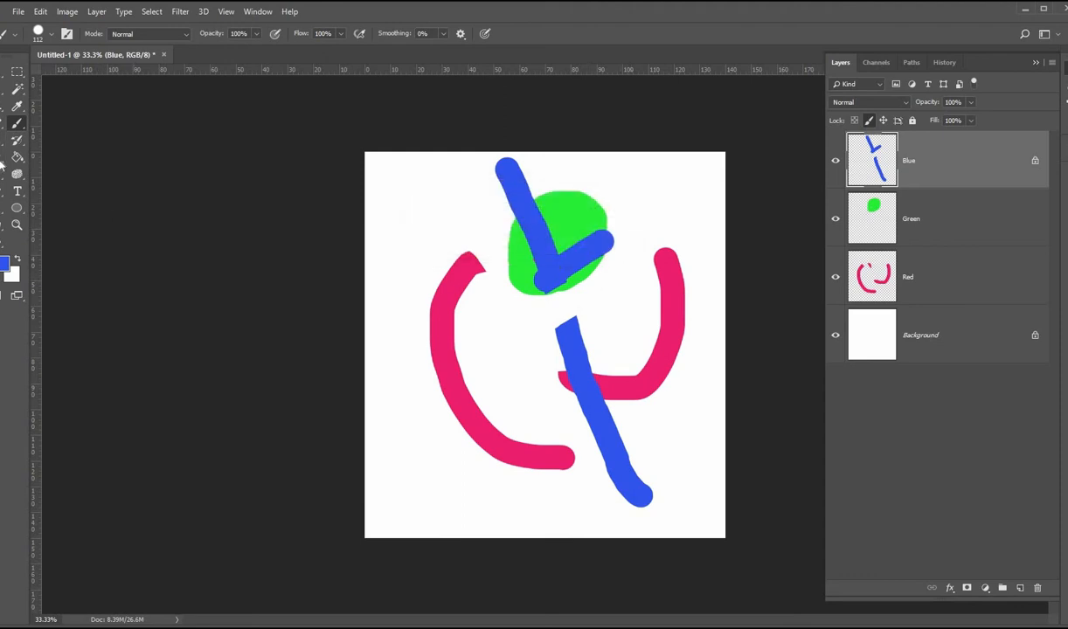
pyautogui.press('e')
pyautogui.click(529, 250)
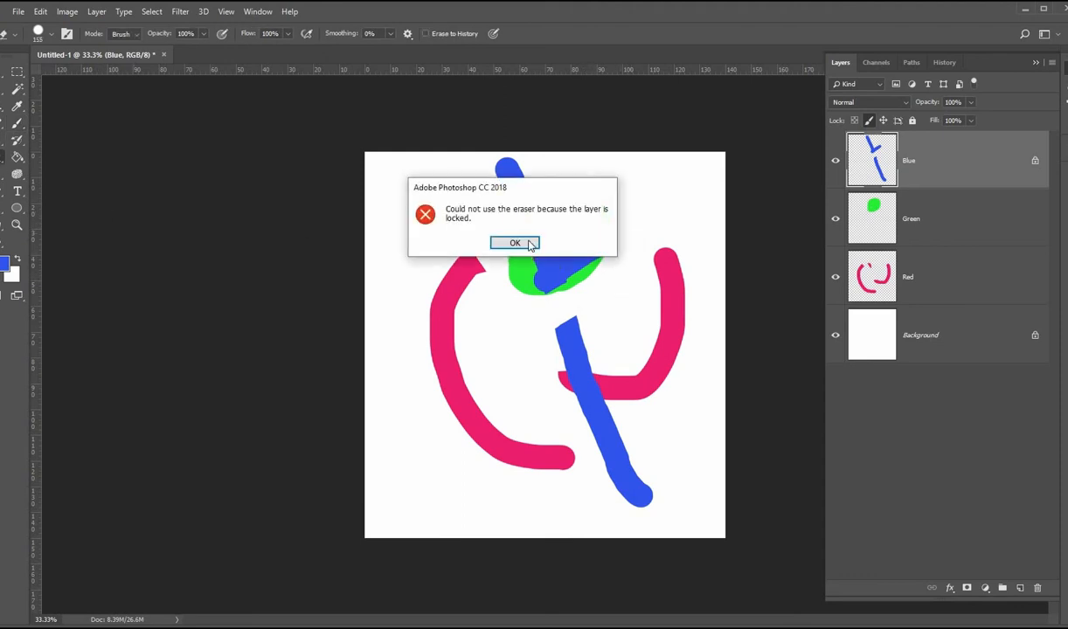
pyautogui.press('Return')
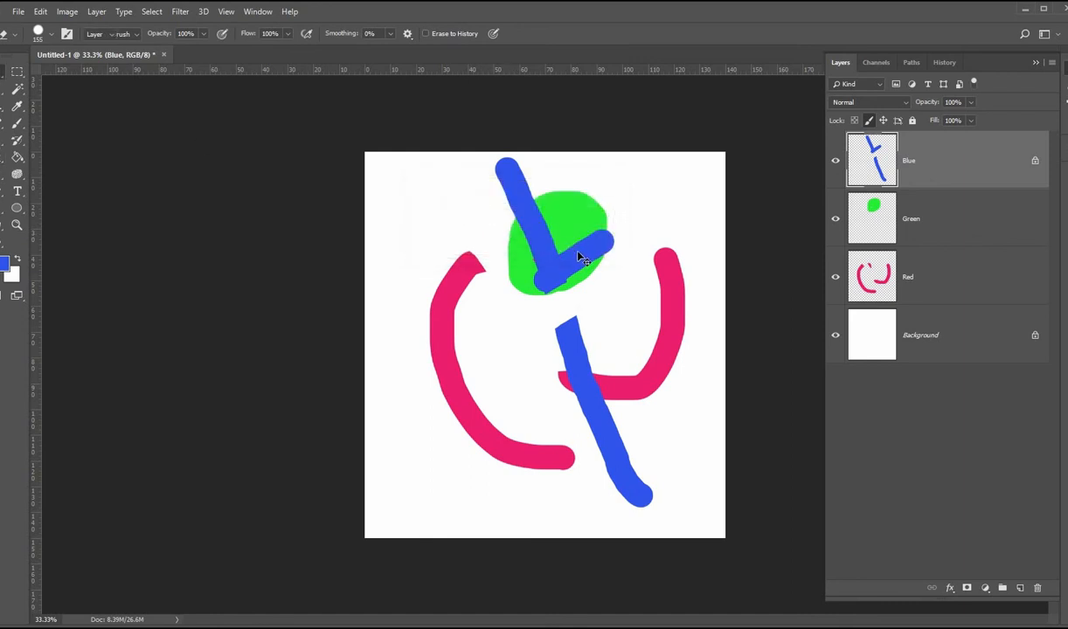
# Step: Move the blue strokes slightly down, then clear all locks on the Blue layer
pyautogui.press('v')
pyautogui.moveTo(576, 266)
pyautogui.mouseDown()
pyautogui.moveTo(503, 290)
pyautogui.moveTo(580, 276)
pyautogui.mouseUp()
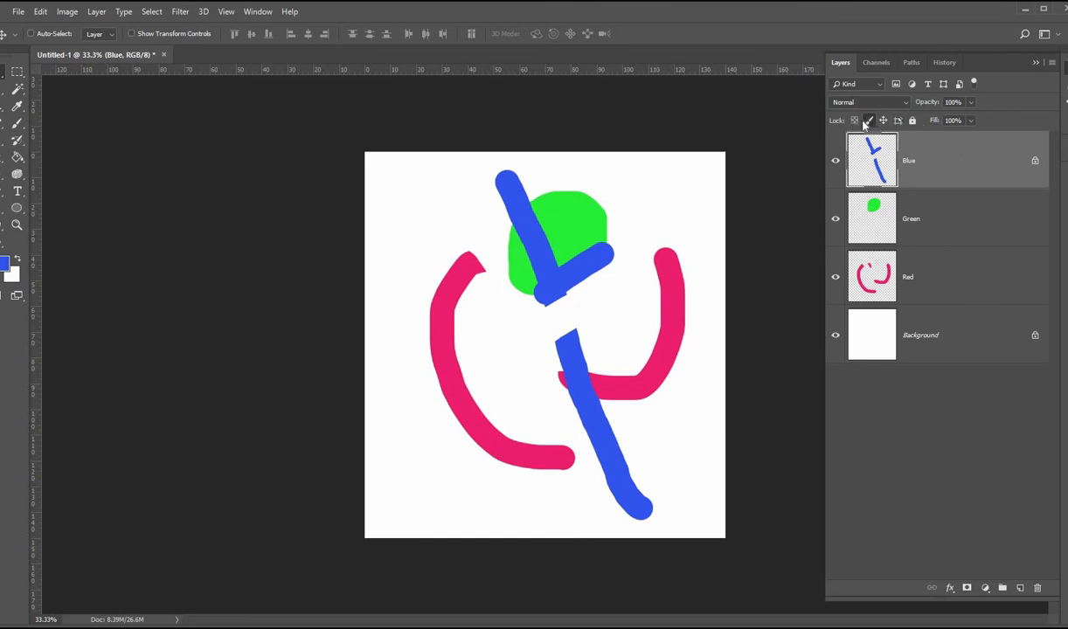
pyautogui.click(913, 121)
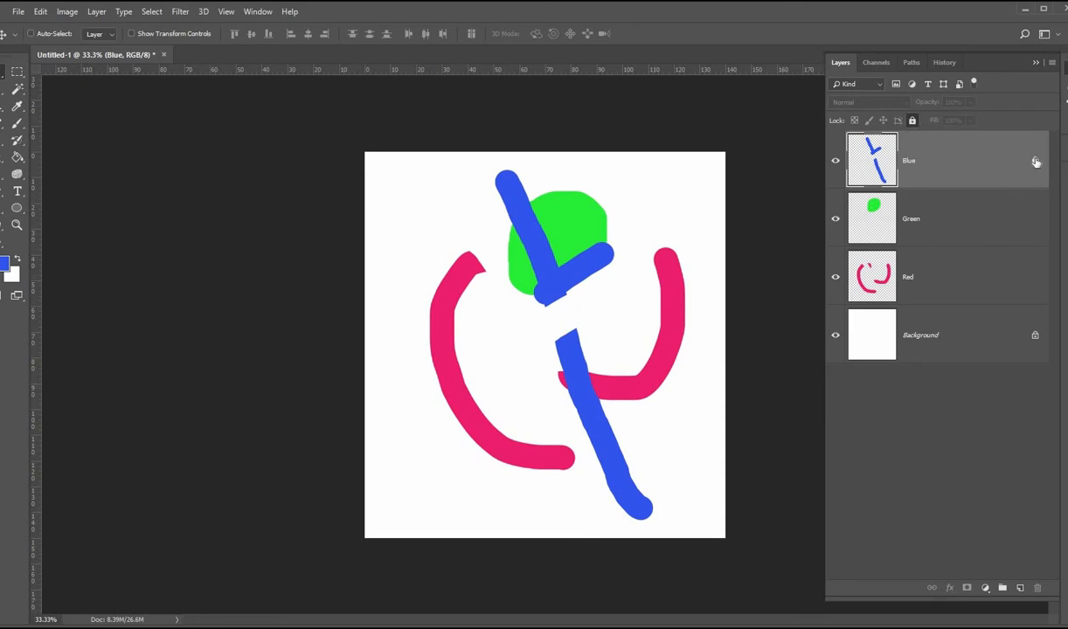
pyautogui.click(912, 120)
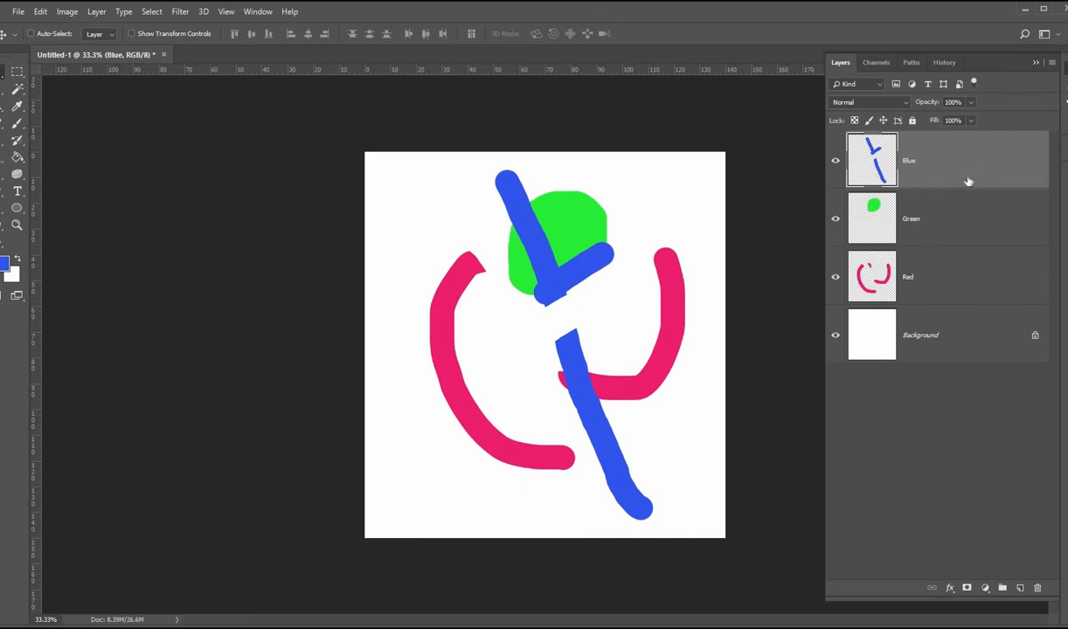
# Step: Delete the Blue layer, then undo the deletion
pyautogui.click(1039, 590)
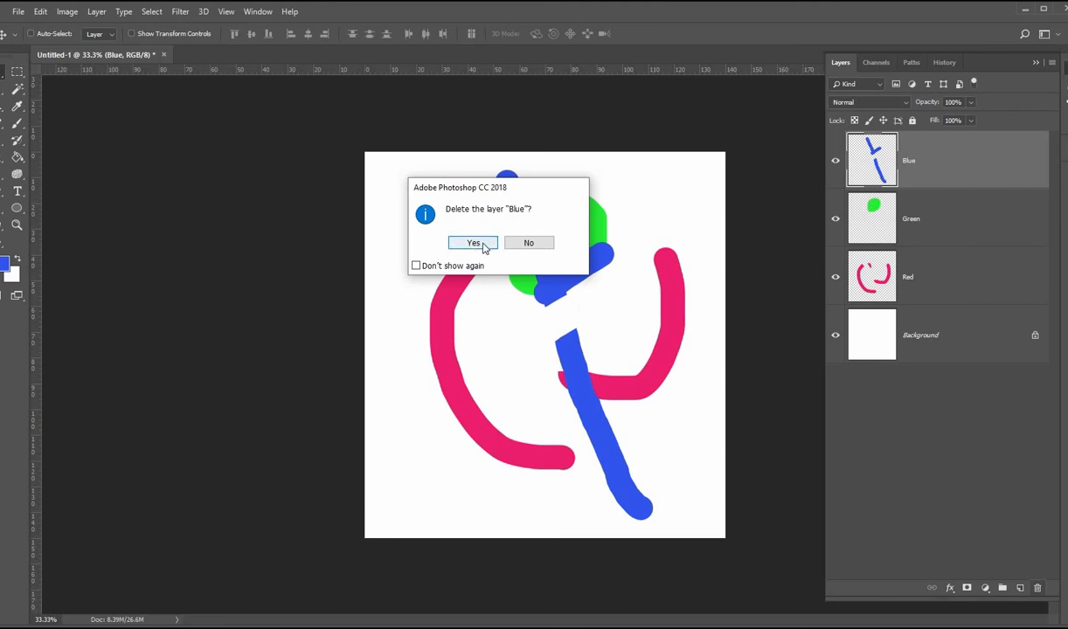
pyautogui.click(530, 243)
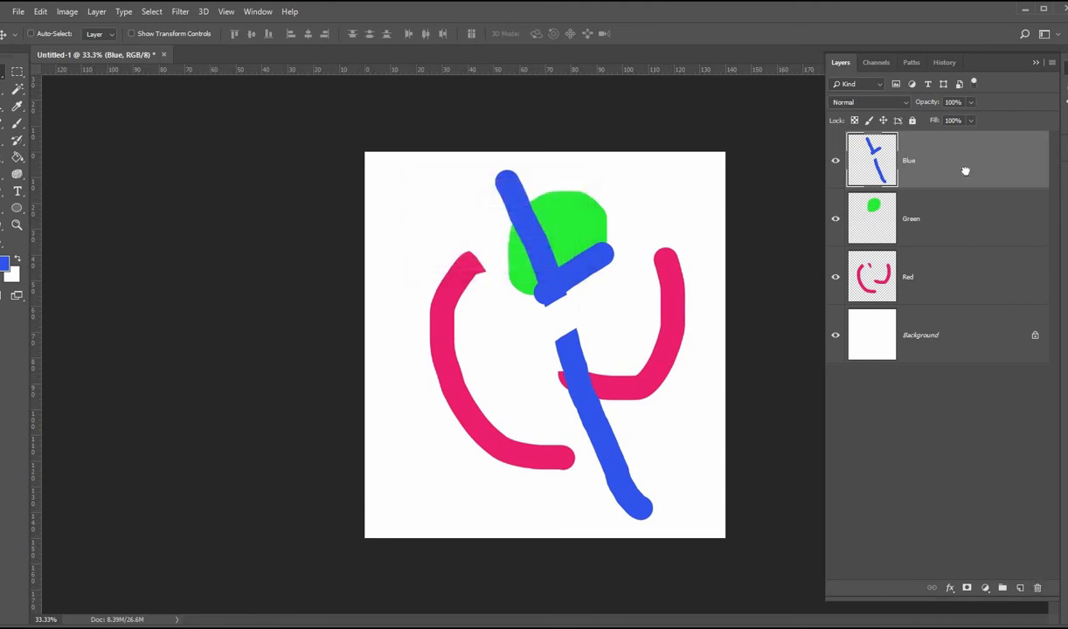
pyautogui.moveTo(963, 171); pyautogui.dragTo(1039, 589)
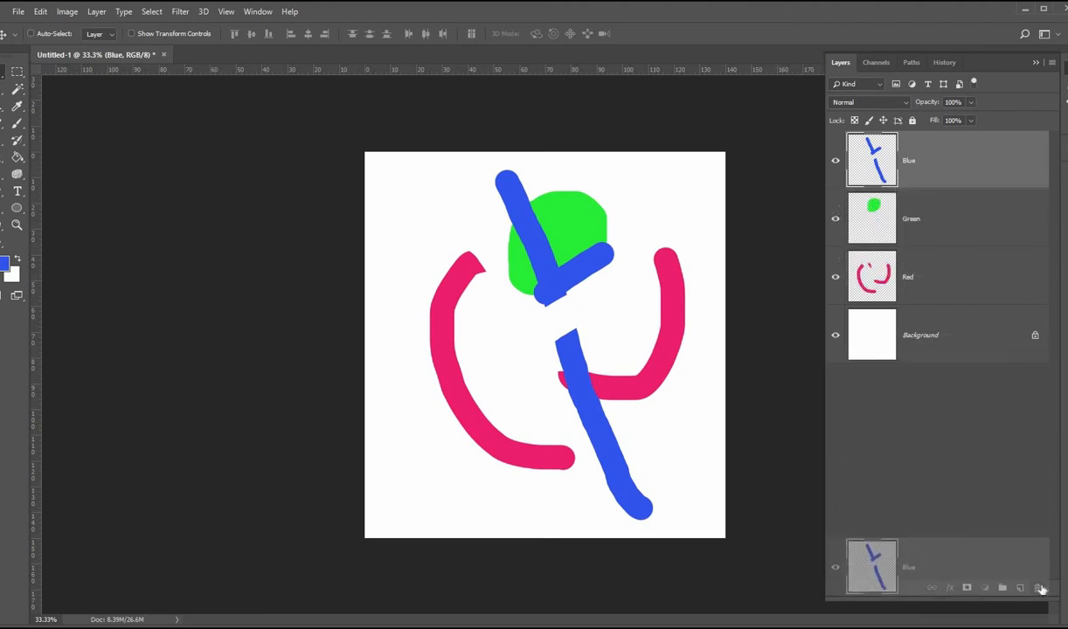
pyautogui.moveTo(1039, 589); pyautogui.dragTo(1041, 589)
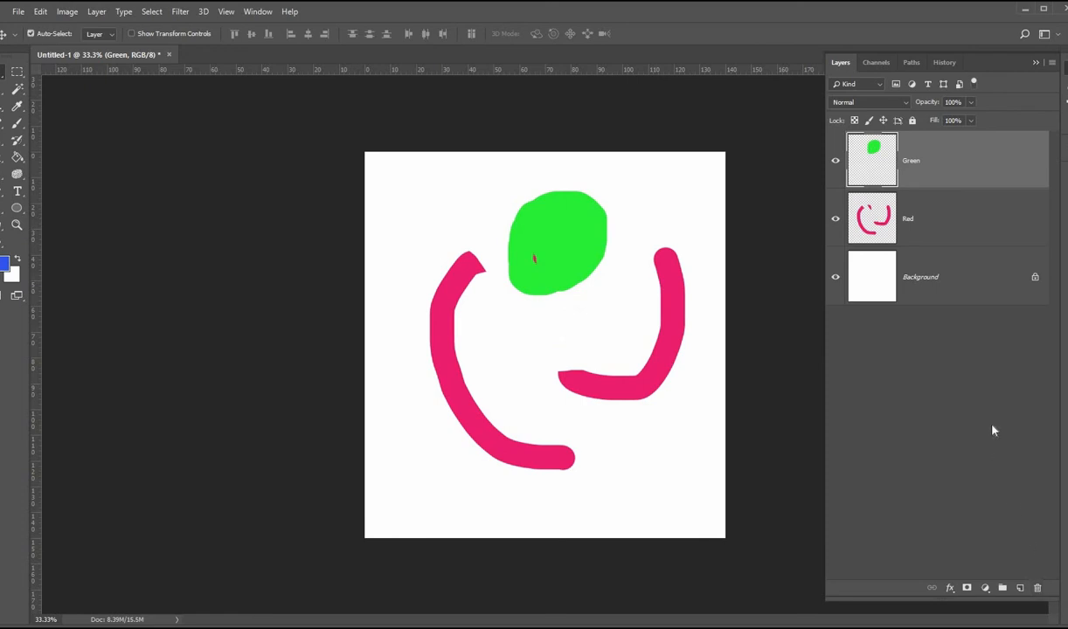
pyautogui.hotkey('ctrl', 'z')
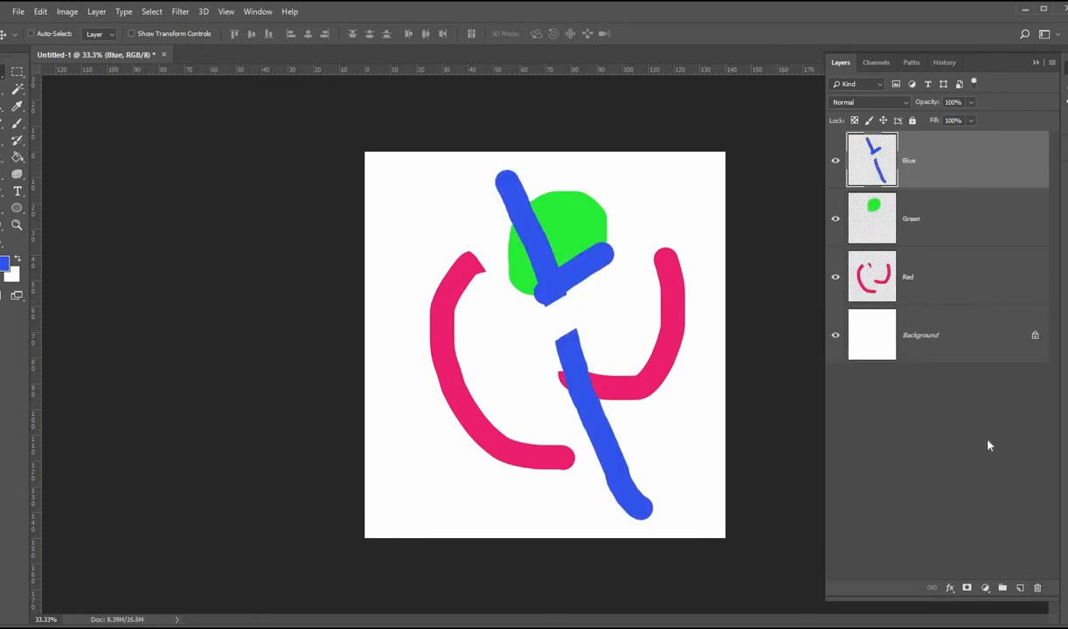
# Step: Delete the Green layer, then undo the deletion
pyautogui.click(953, 230)
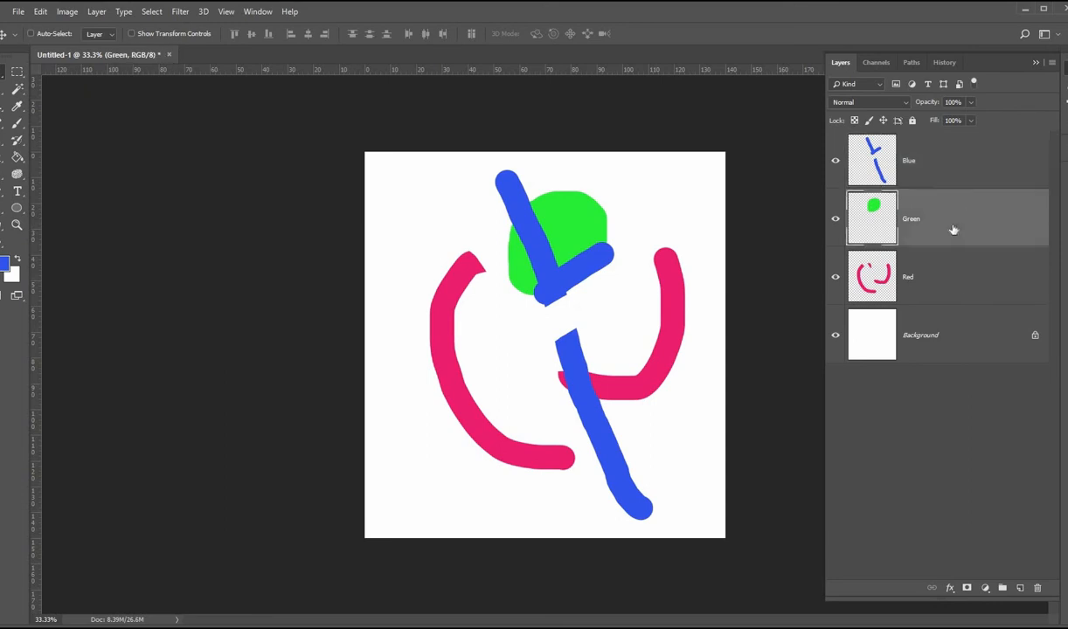
pyautogui.press('Delete')
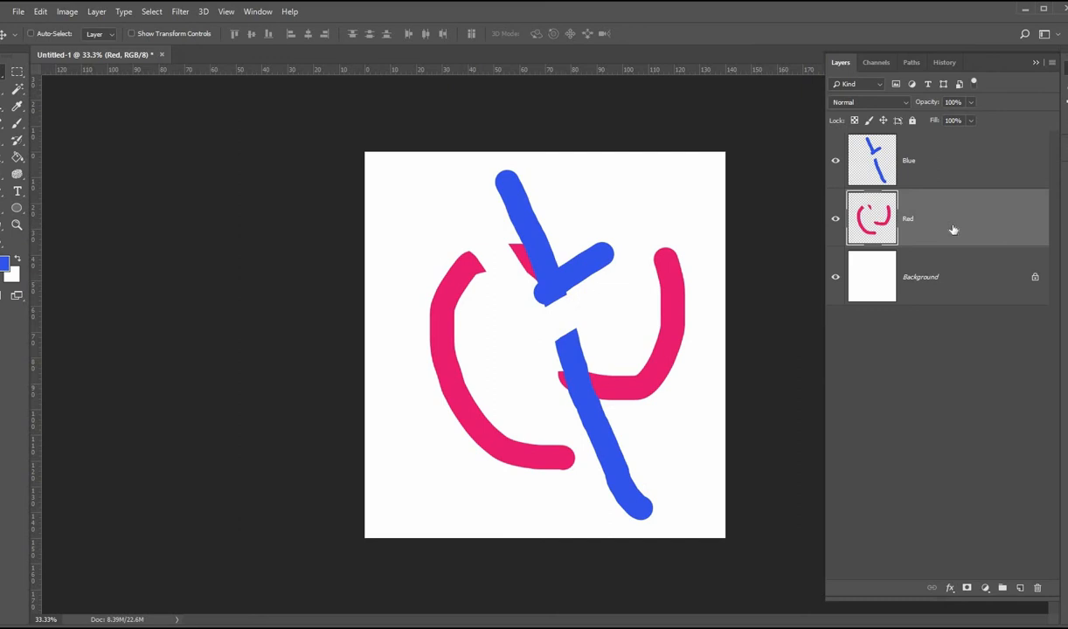
pyautogui.hotkey('ctrl', 'z')
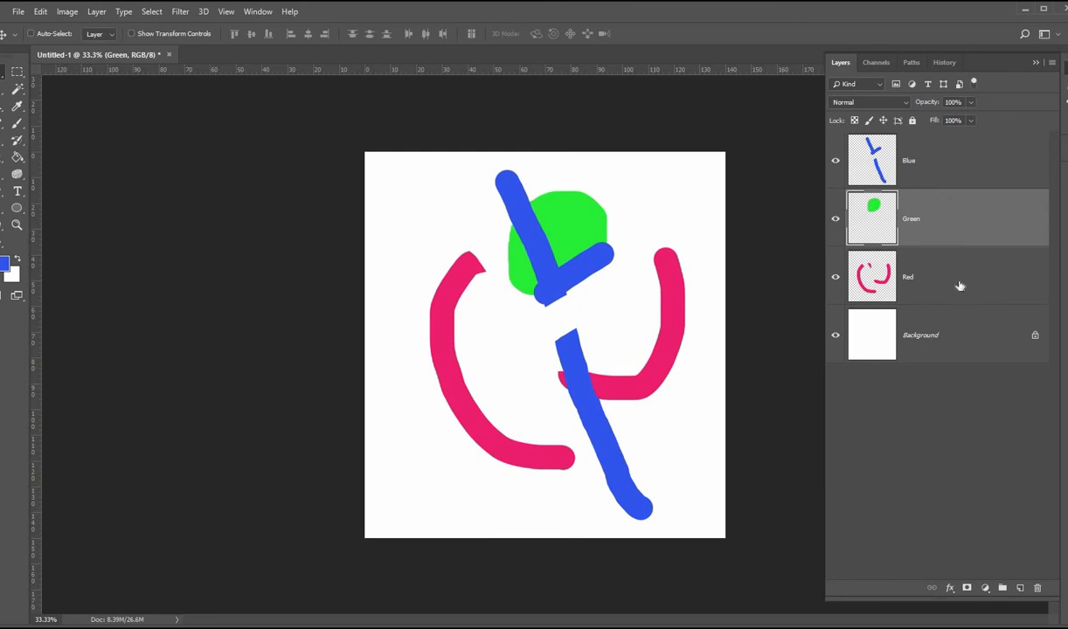
# Step: Select the Blue, Green and Red layers together and move their shapes about 35 mm left and 19 mm down
pyautogui.click(956, 163)
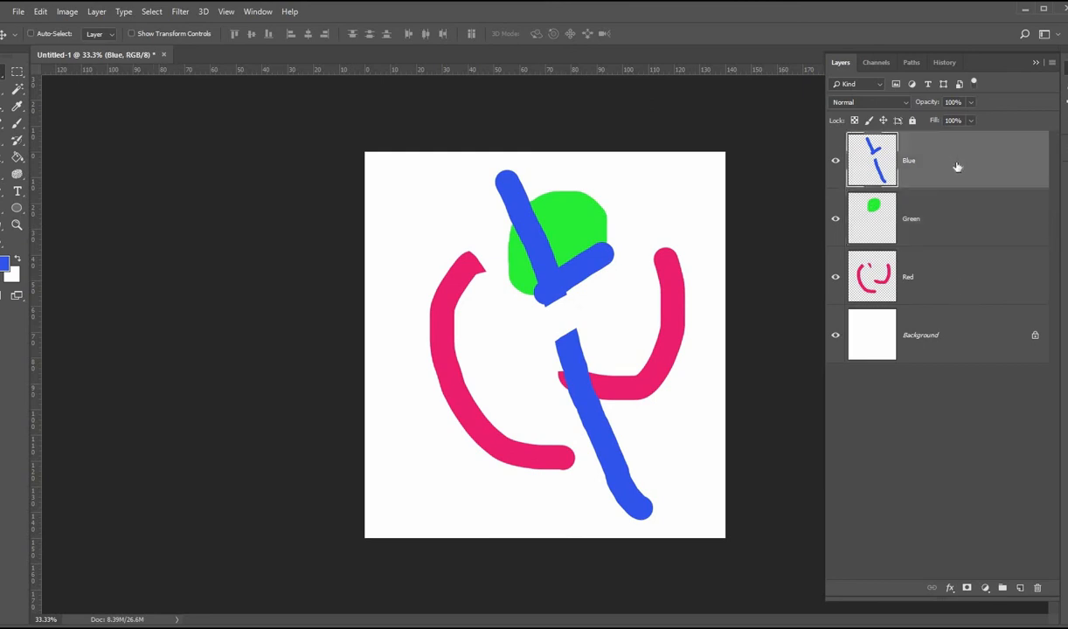
pyautogui.keyDown('shift'); pyautogui.click(958, 280); pyautogui.keyUp('shift')
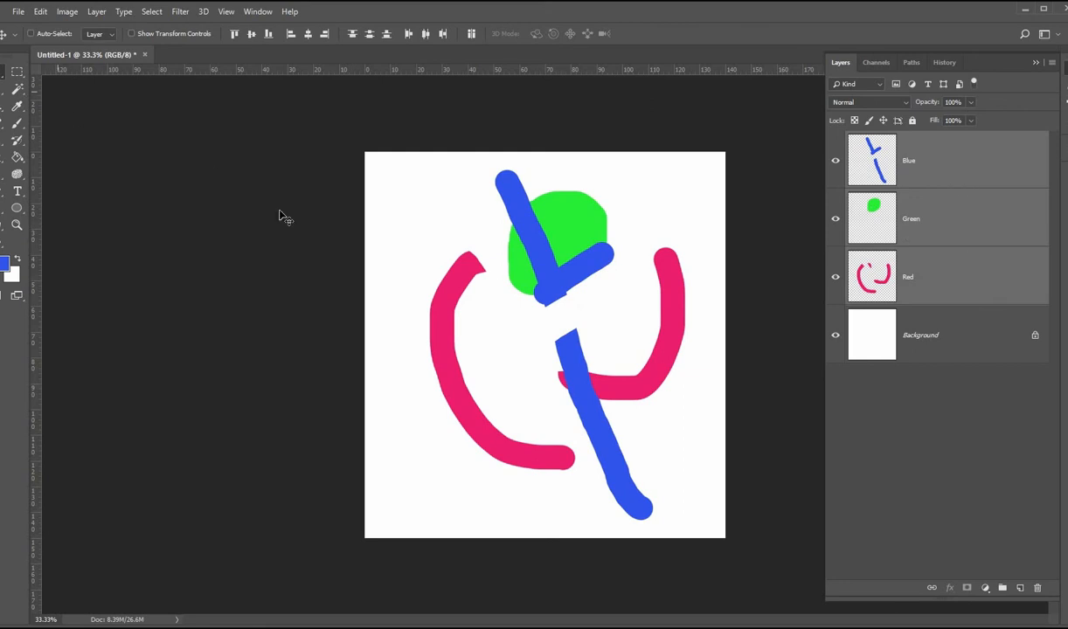
pyautogui.moveTo(523, 245); pyautogui.dragTo(435, 295)
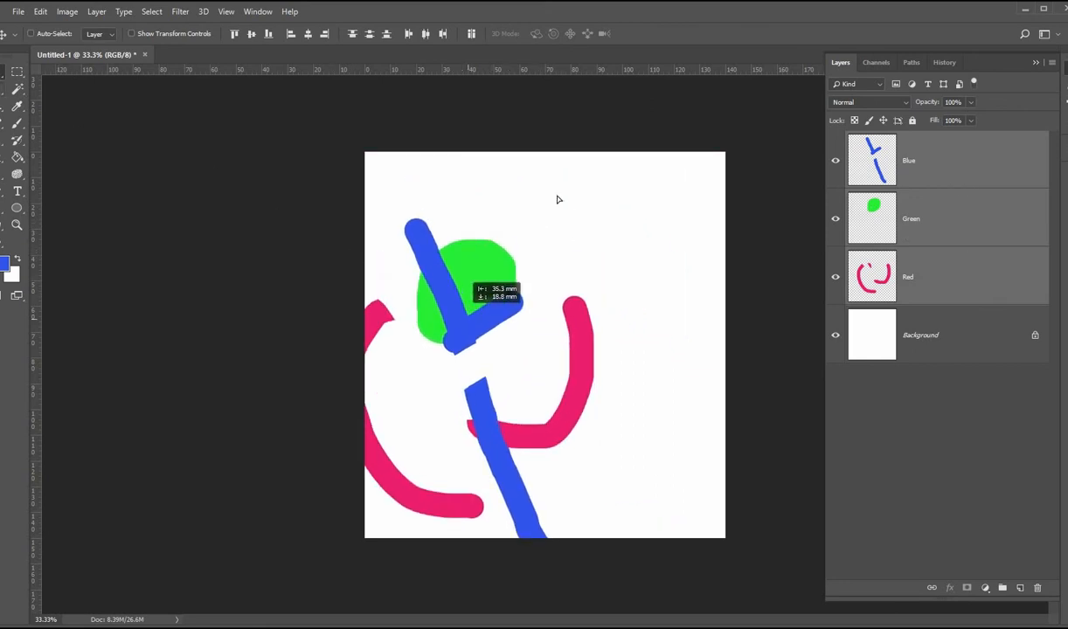
# Step: Reposition the Blue, Green and Red shapes together, then select only the Blue and Red layers and move their shapes slightly up
pyautogui.moveTo(558, 199); pyautogui.dragTo(560, 259)
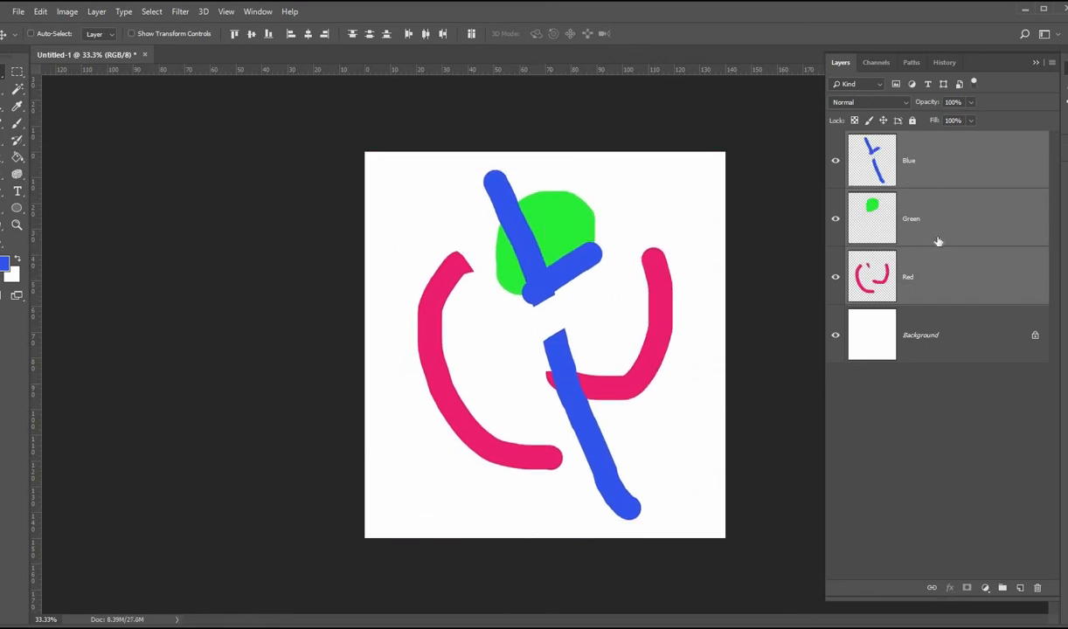
pyautogui.click(951, 334)
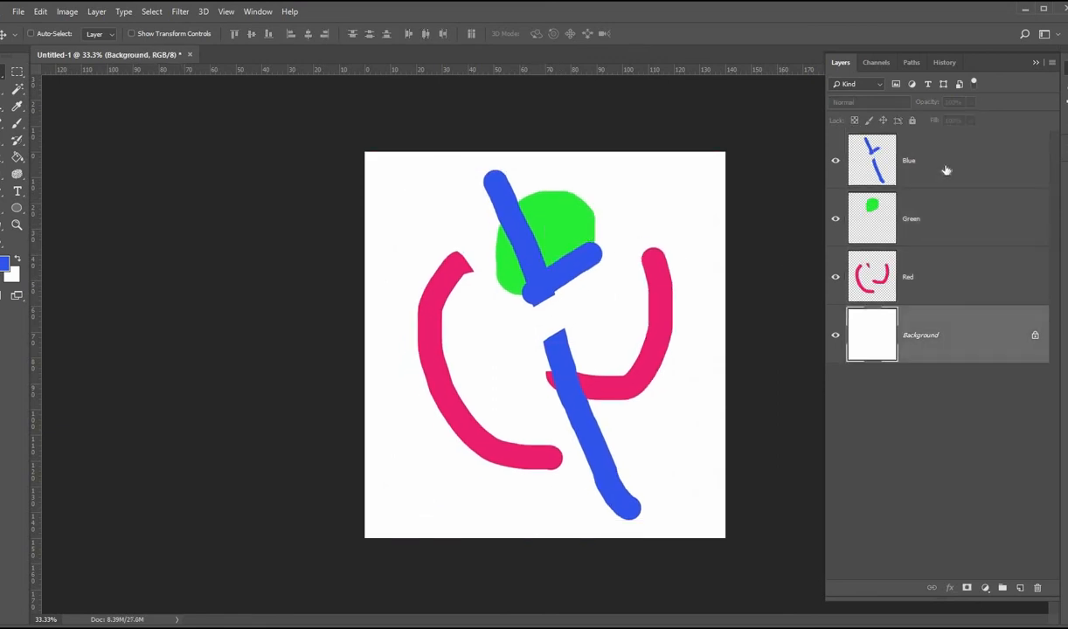
pyautogui.click(946, 171)
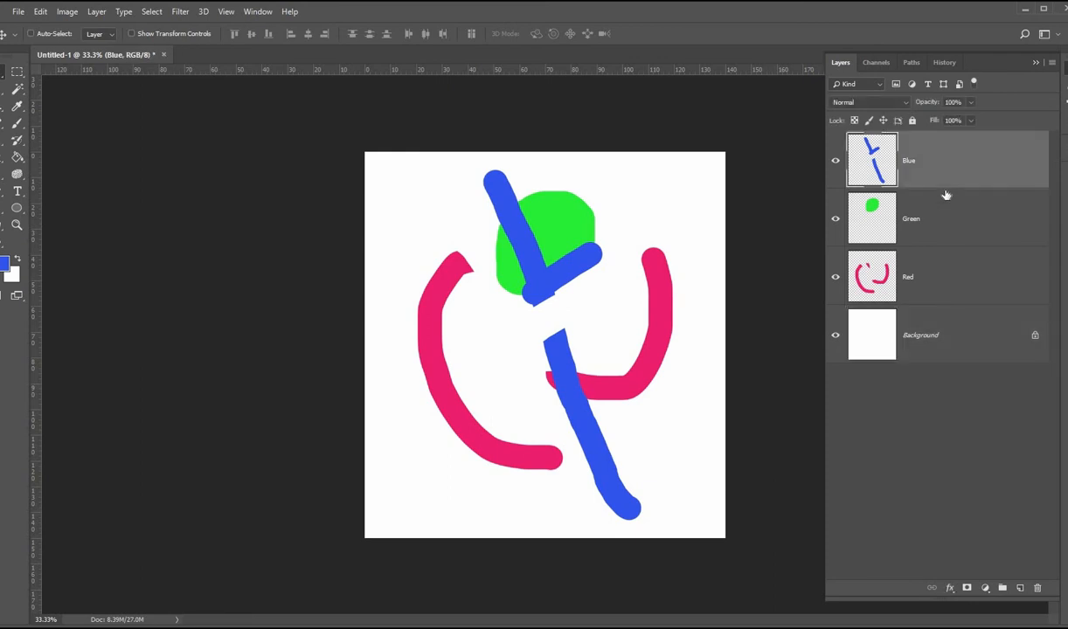
pyautogui.keyDown('ctrl'); pyautogui.click(942, 262); pyautogui.keyUp('ctrl')
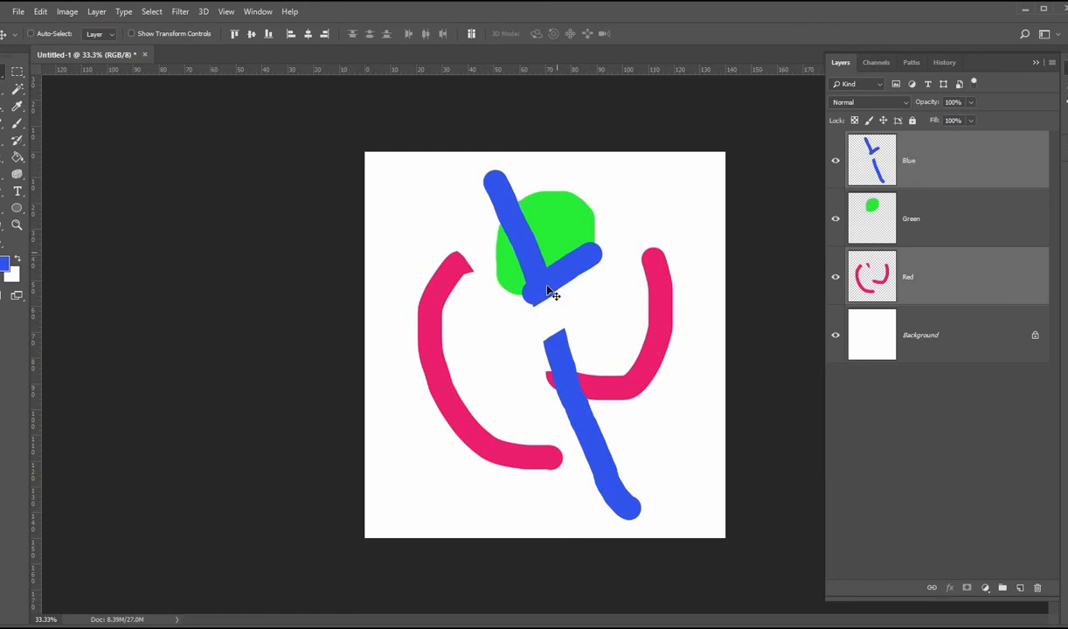
pyautogui.moveTo(548, 287)
pyautogui.mouseDown()
pyautogui.moveTo(613, 245)
pyautogui.moveTo(517, 302)
pyautogui.moveTo(593, 305)
pyautogui.moveTo(556, 222)
pyautogui.moveTo(563, 286)
pyautogui.moveTo(589, 243)
pyautogui.moveTo(541, 291)
pyautogui.moveTo(553, 253)
pyautogui.moveTo(546, 279)
pyautogui.moveTo(546, 269)
pyautogui.mouseUp()
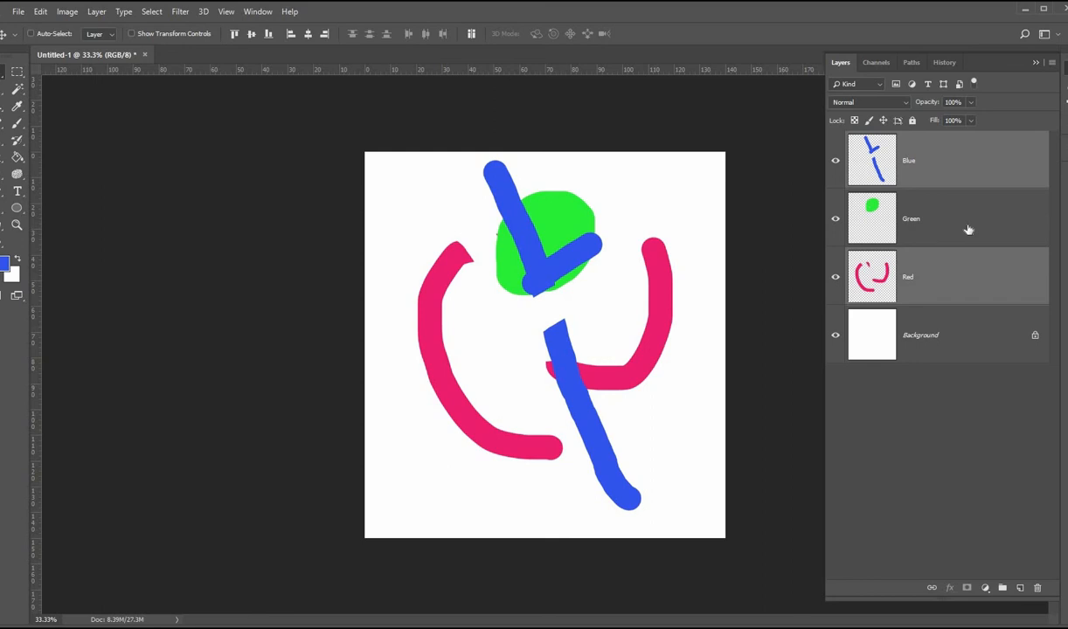
# Step: Group the Blue and Green layers together and expand the new group
pyautogui.click(955, 195)
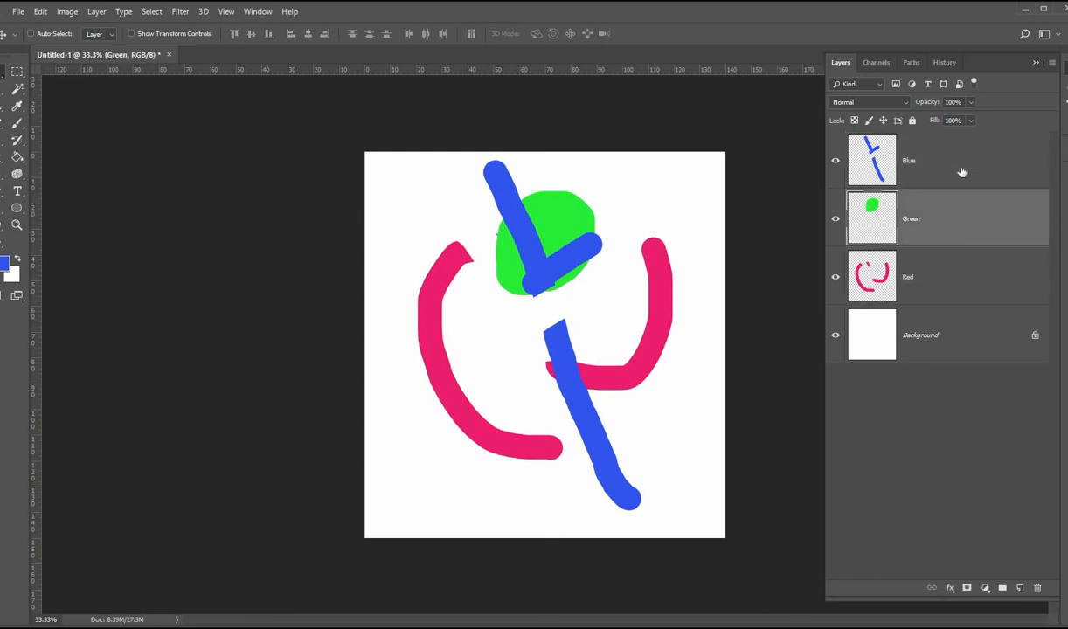
pyautogui.keyDown('ctrl'); pyautogui.click(958, 176); pyautogui.keyUp('ctrl')
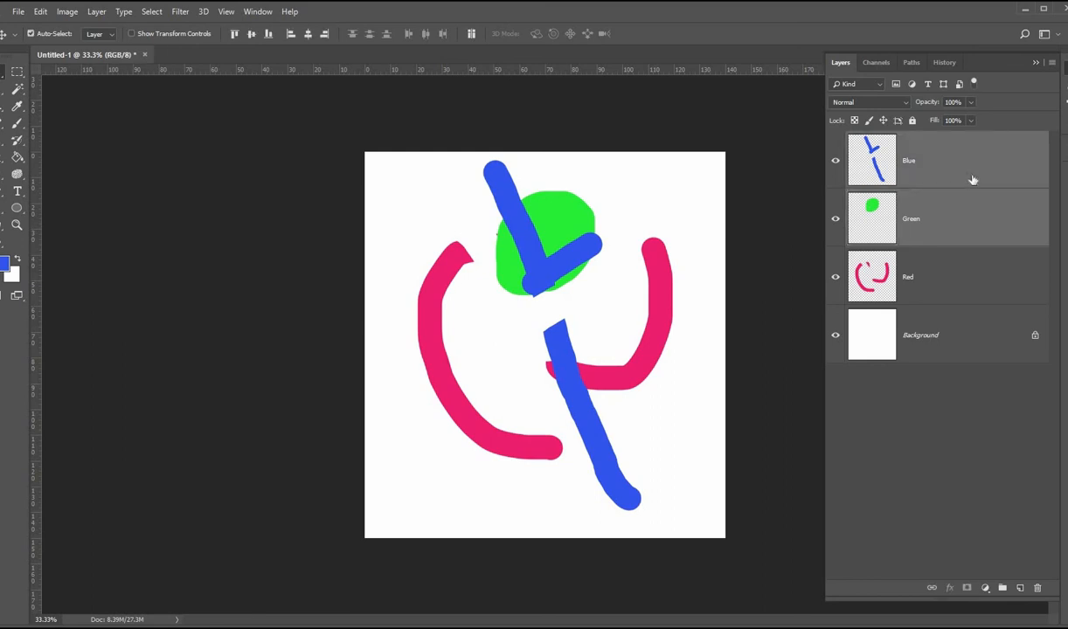
pyautogui.hotkey('ctrl', 'g')
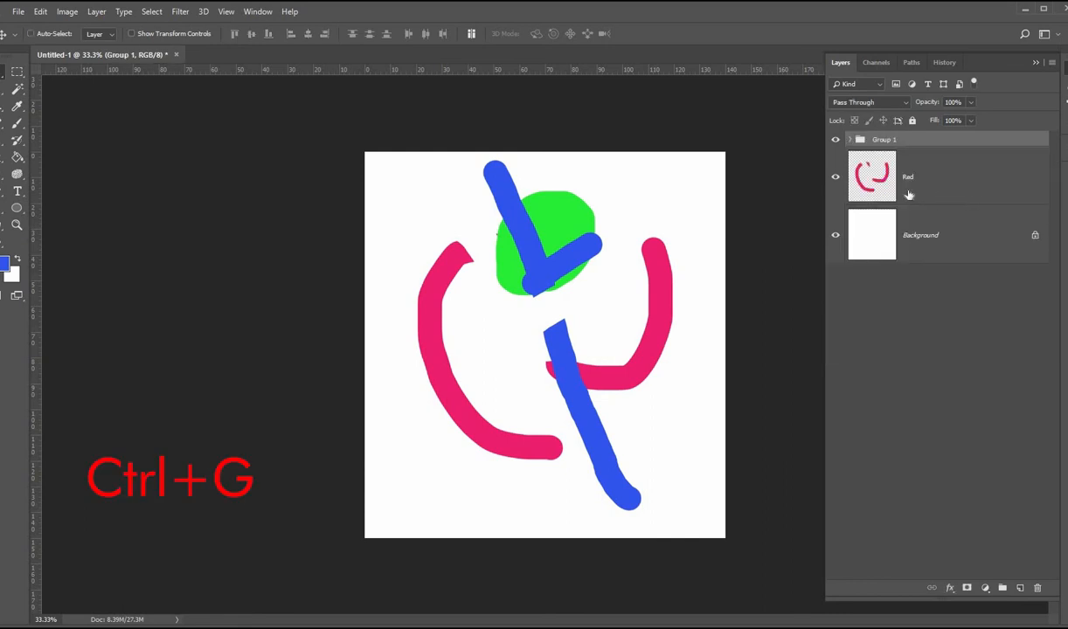
pyautogui.click(852, 140)
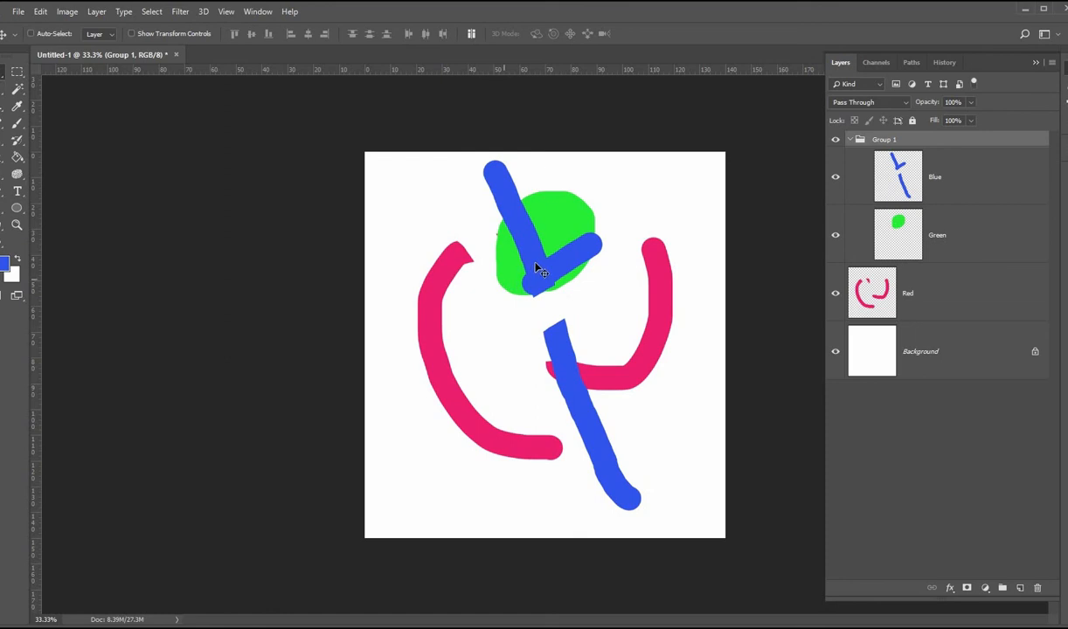
# Step: Move the grouped blue and green shapes together on the canvas, right and down then back left
pyautogui.moveTo(537, 269); pyautogui.dragTo(579, 299)
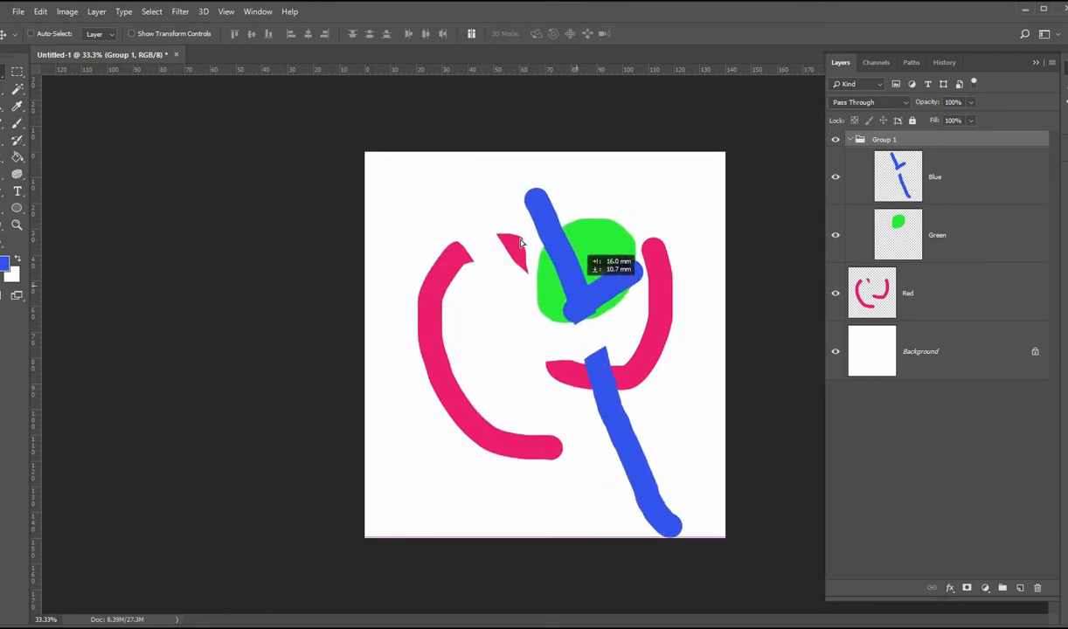
pyautogui.moveTo(520, 243); pyautogui.dragTo(501, 260)
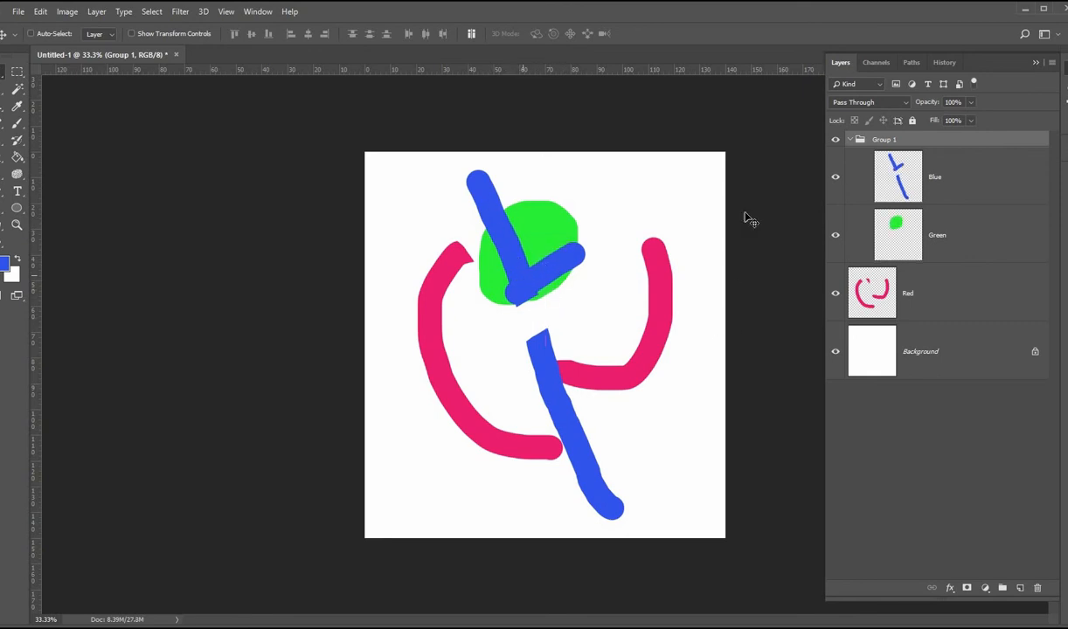
# Step: Rename the group as Cool Colors
pyautogui.doubleClick(884, 139)
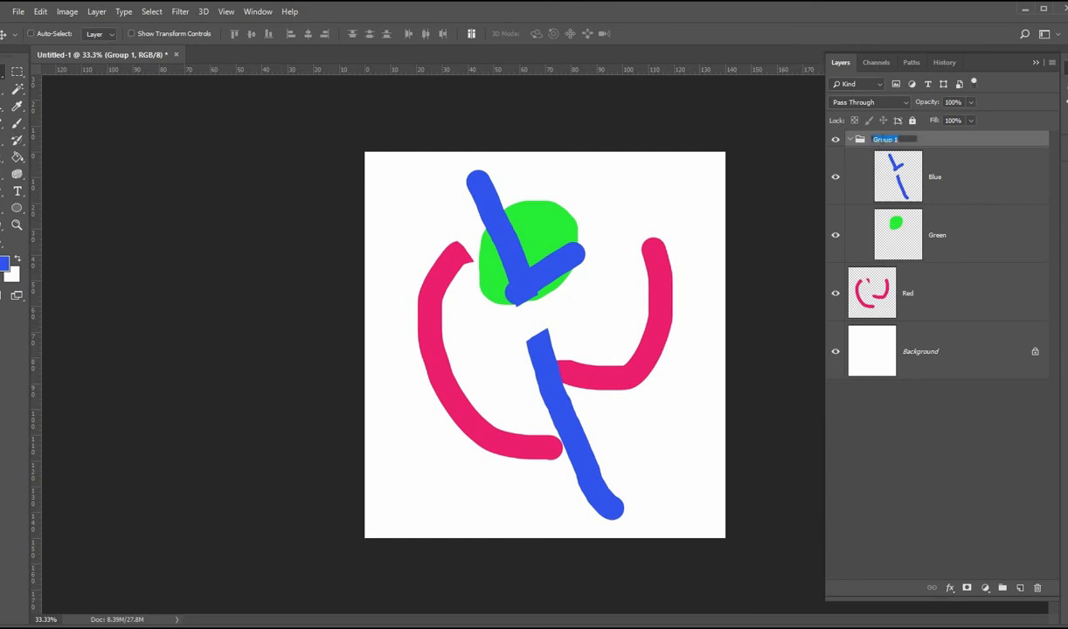
pyautogui.write('c')
pyautogui.press('Return')
# Step: Create a new group from the Red layer named Warm Colors
pyautogui.click(957, 311)
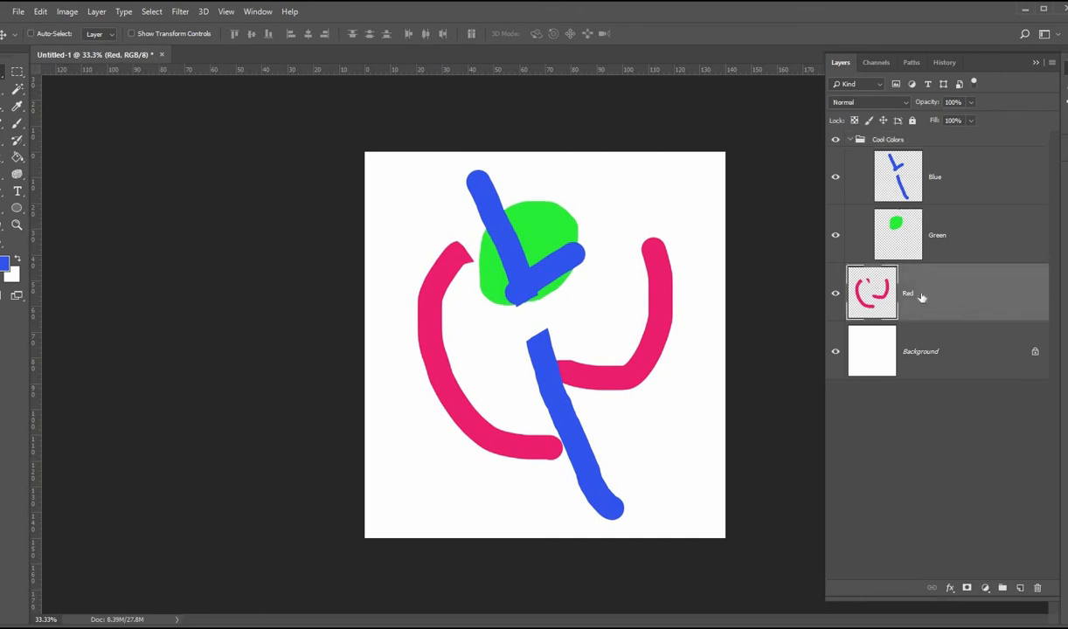
pyautogui.rightClick(944, 291)
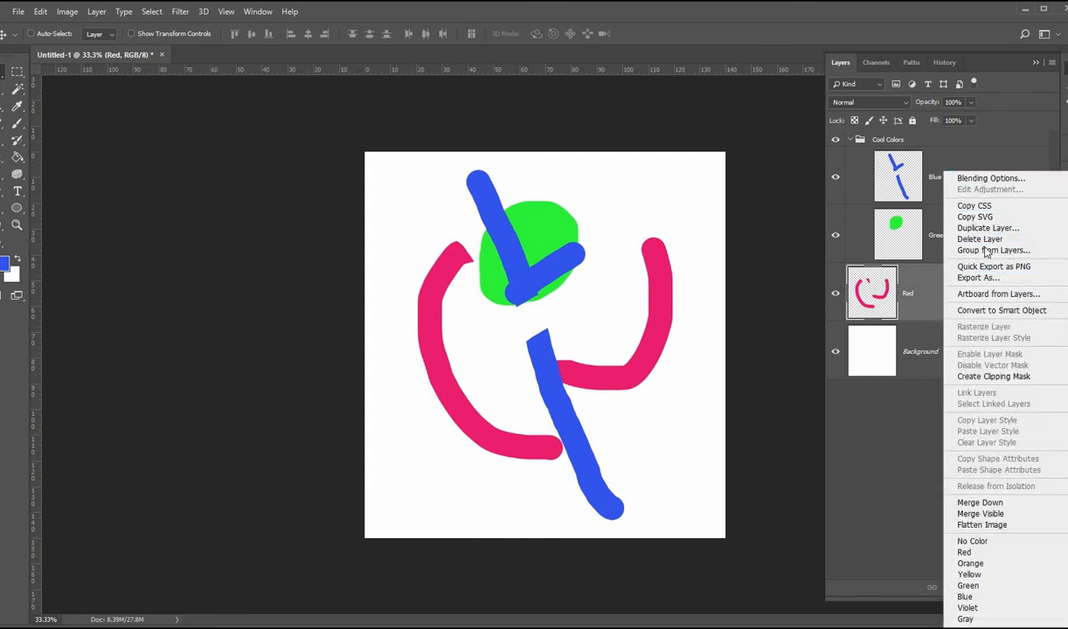
pyautogui.click(988, 251)
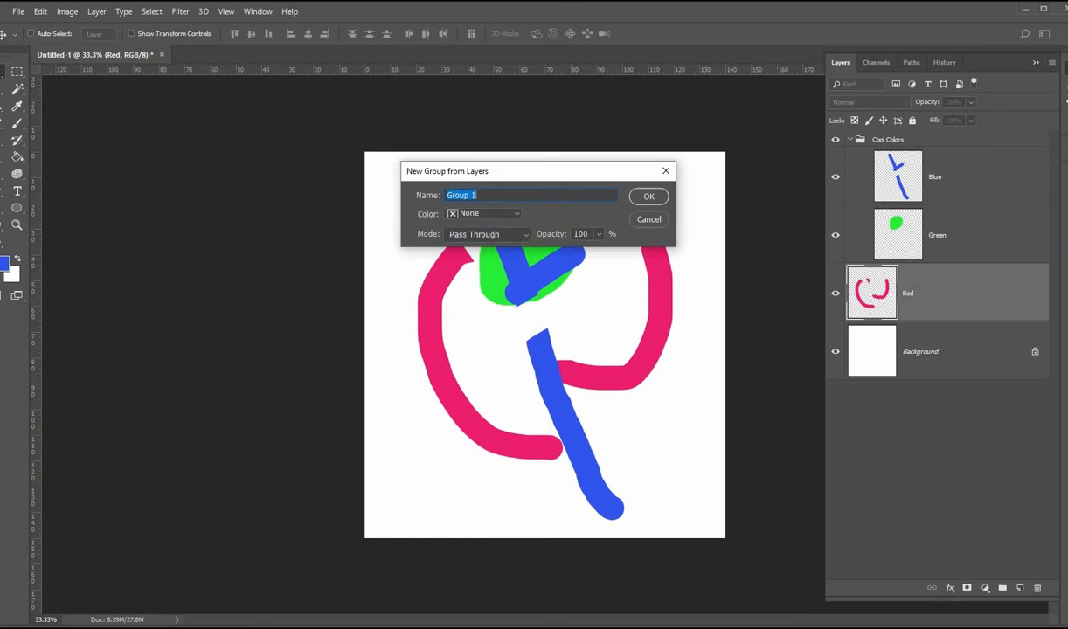
pyautogui.write('Warm Colors')
pyautogui.click(652, 198)
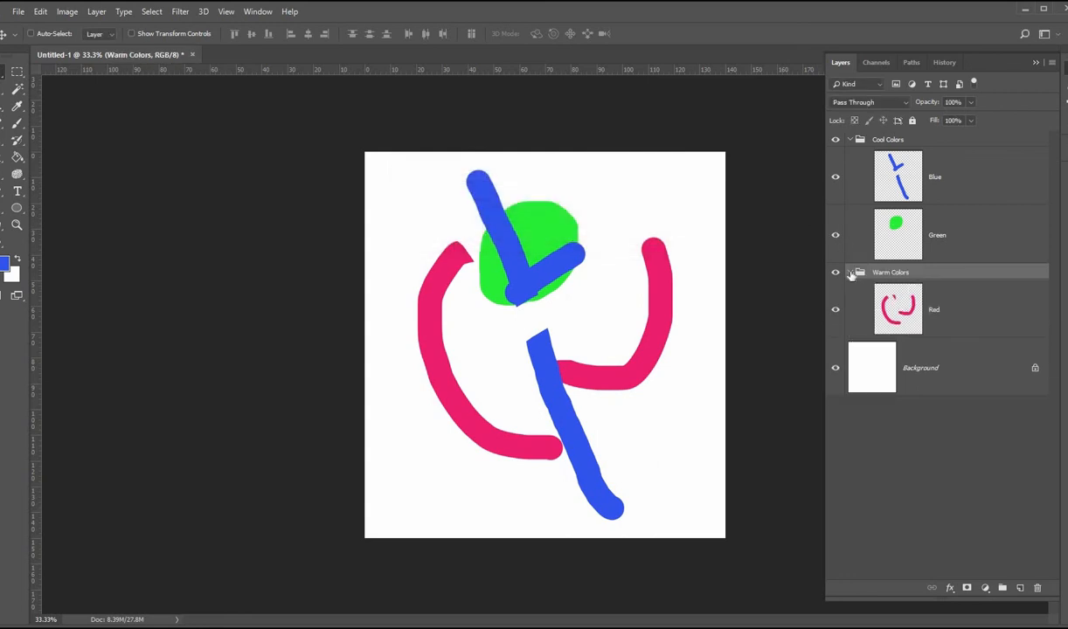
# Step: Collapse and re-expand the Warm Colors and Cool Colors groups
pyautogui.click(852, 272)
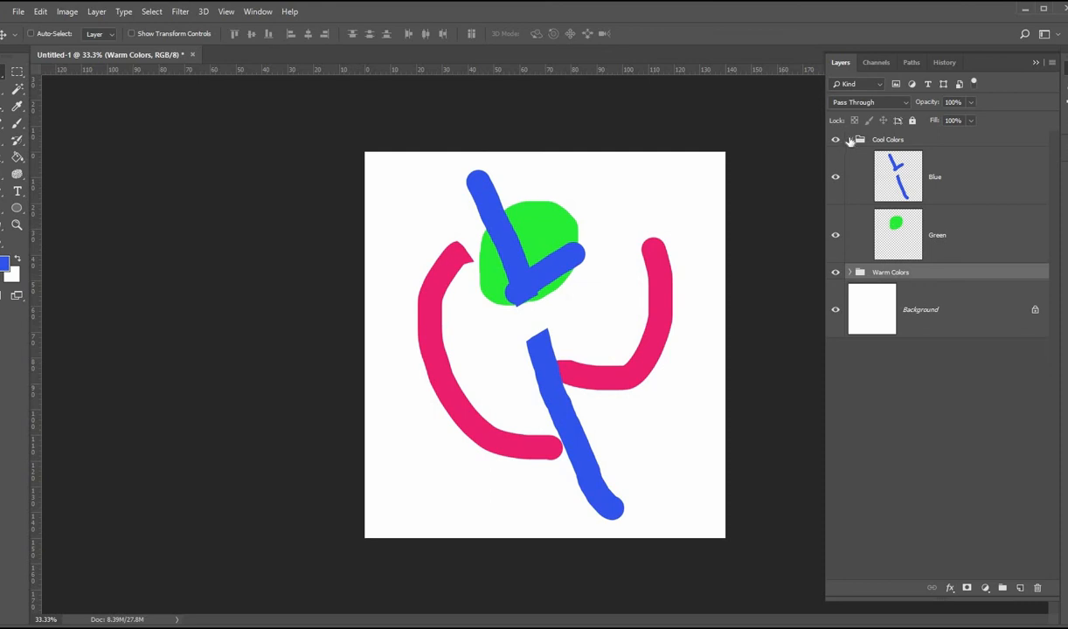
pyautogui.click(850, 140)
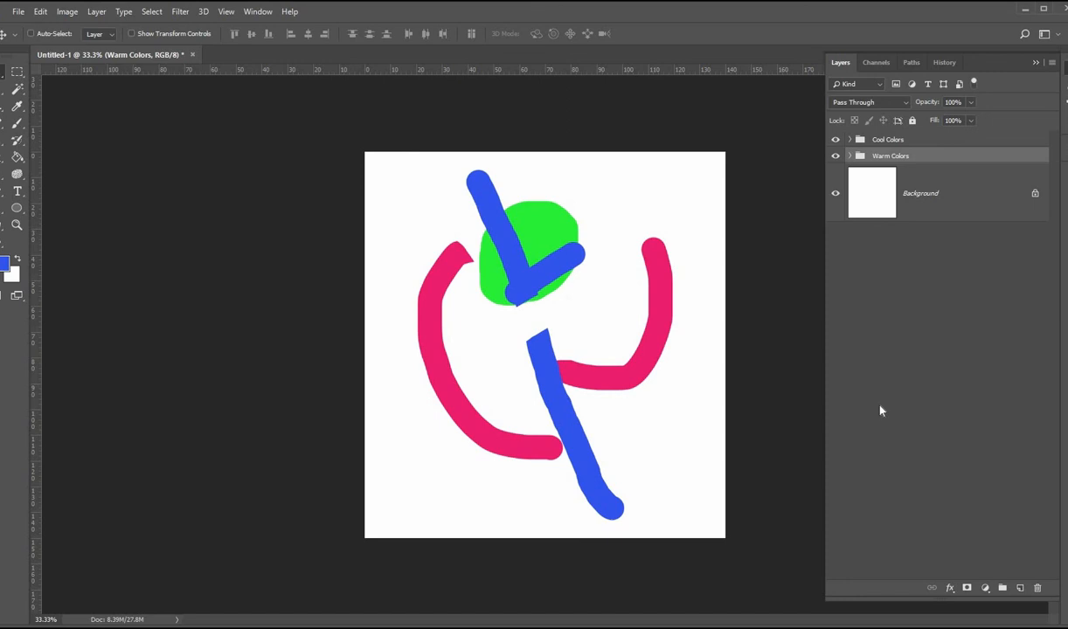
pyautogui.click(849, 155)
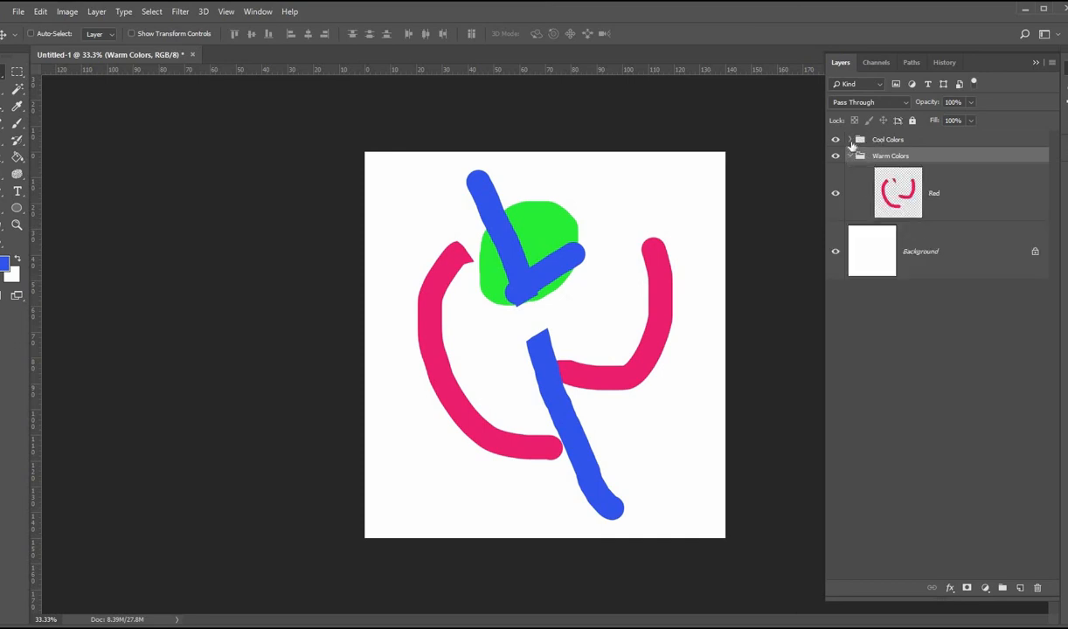
pyautogui.click(850, 140)
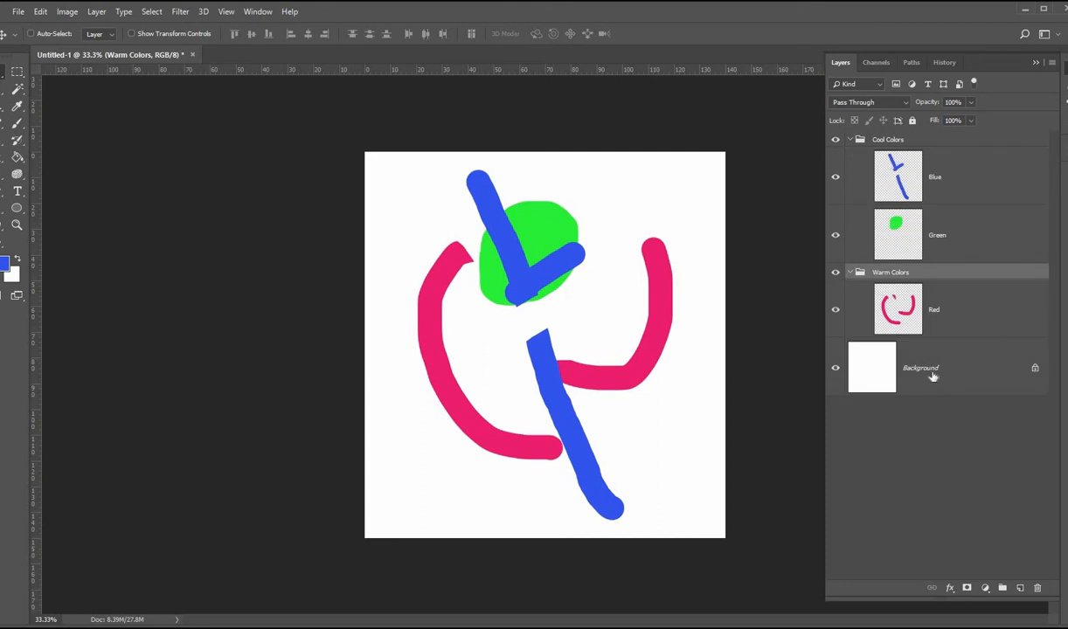
# Step: Unlock the Background layer and toggle its visibility off and on
pyautogui.click(1035, 373)
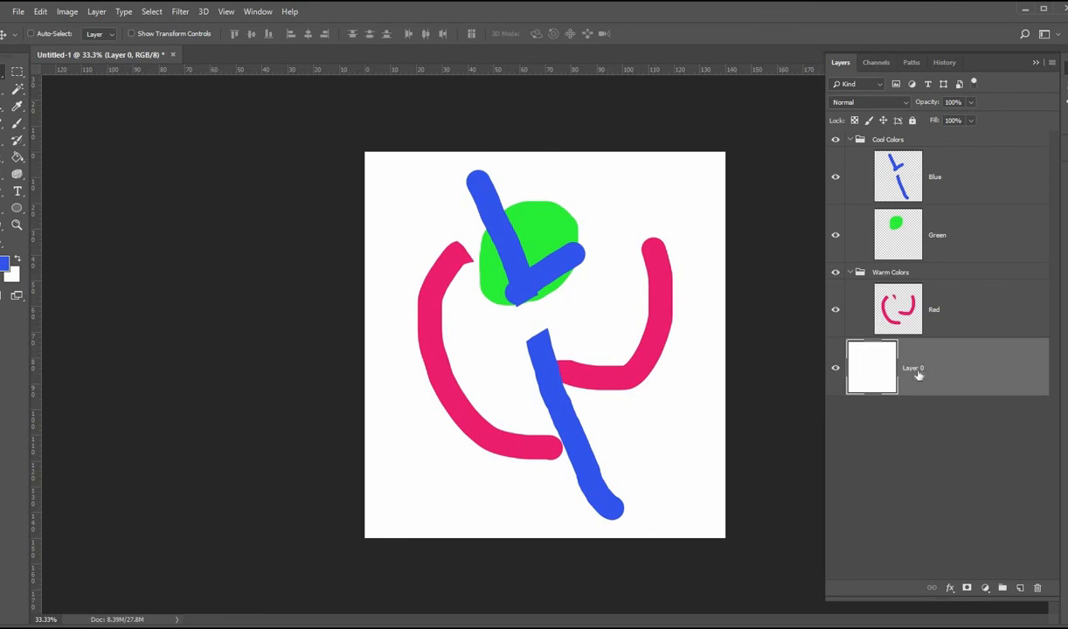
pyautogui.click(835, 371)
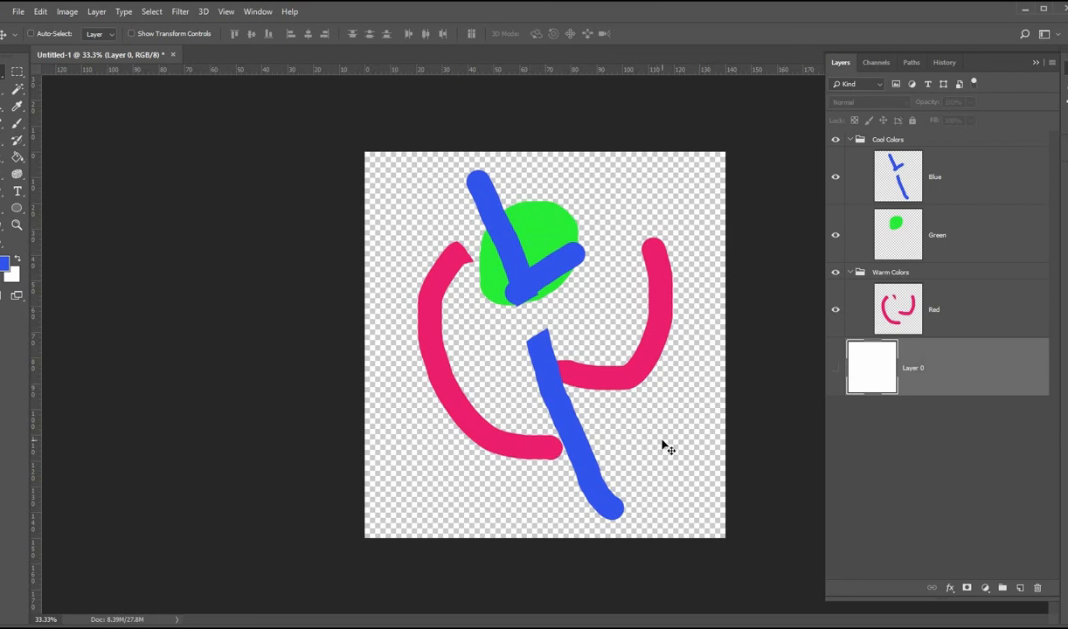
pyautogui.click(835, 368)
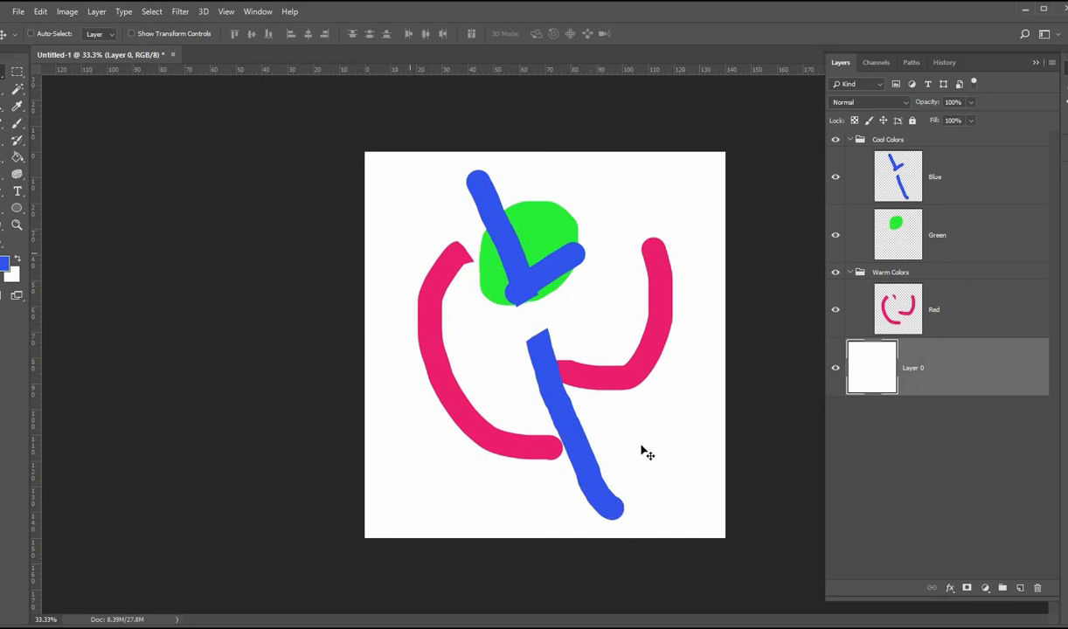
pyautogui.click(835, 371)
pyautogui.click(835, 373)
# Step: Collapse both groups and move the Cool Colors group below Warm Colors
pyautogui.click(850, 140)
pyautogui.click(849, 156)
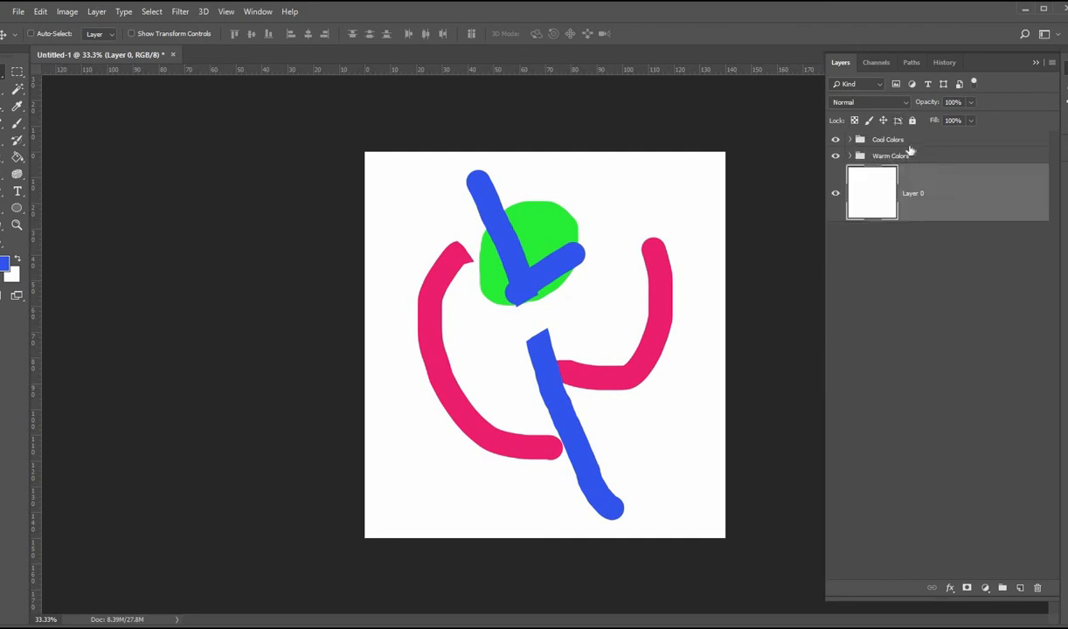
pyautogui.moveTo(923, 148); pyautogui.dragTo(923, 166)
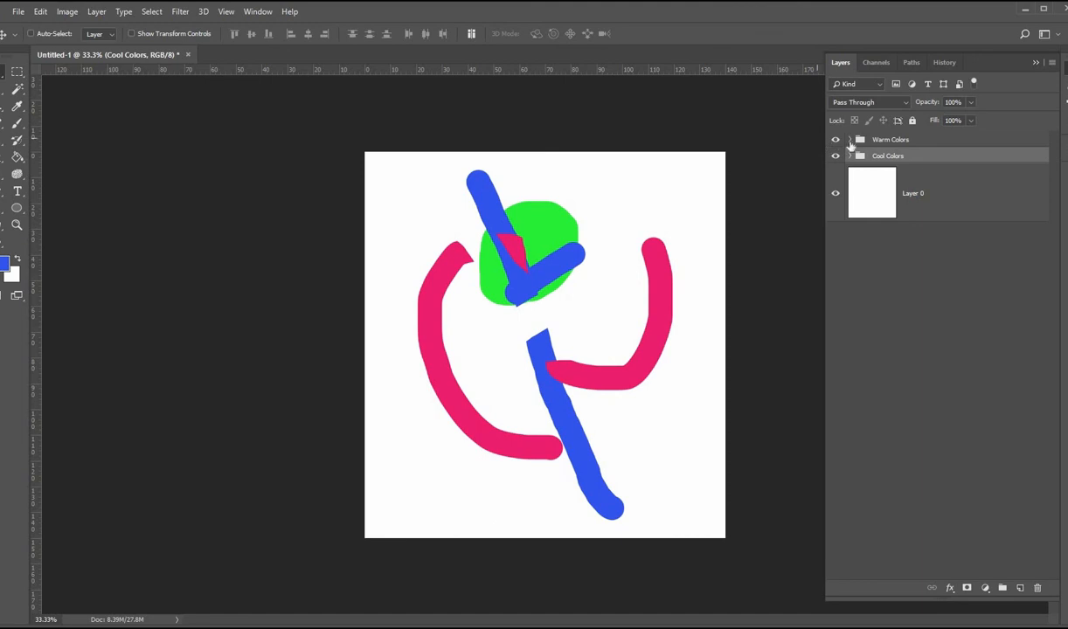
# Step: Nest the Cool Colors group inside the Warm Colors group and expand both groups
pyautogui.click(835, 140)
pyautogui.click(836, 140)
pyautogui.click(836, 158)
pyautogui.moveTo(939, 144); pyautogui.dragTo(856, 149)
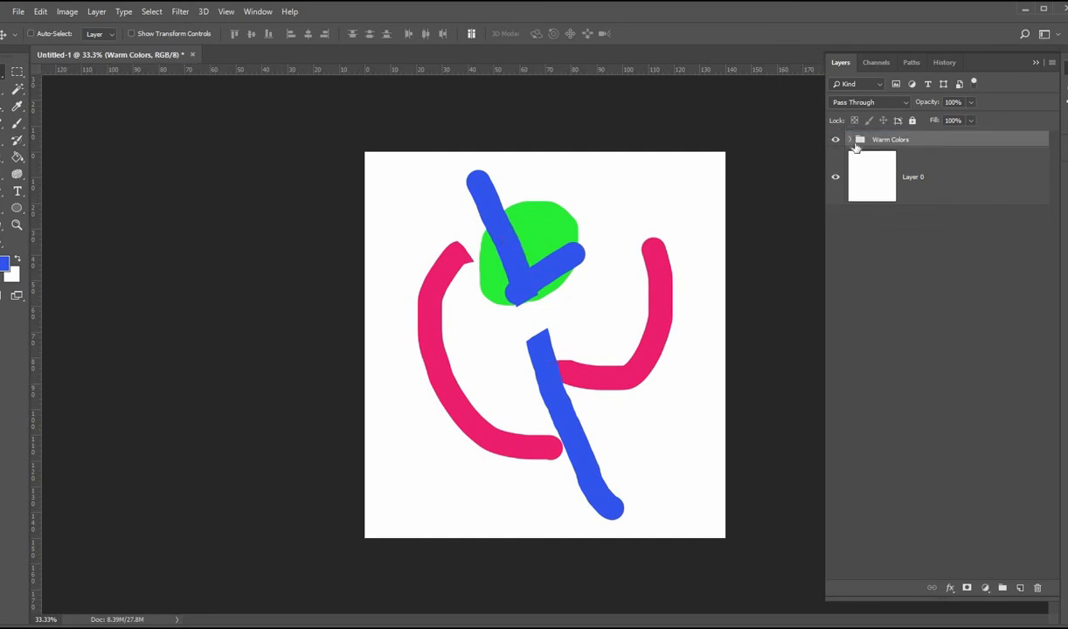
pyautogui.click(851, 140)
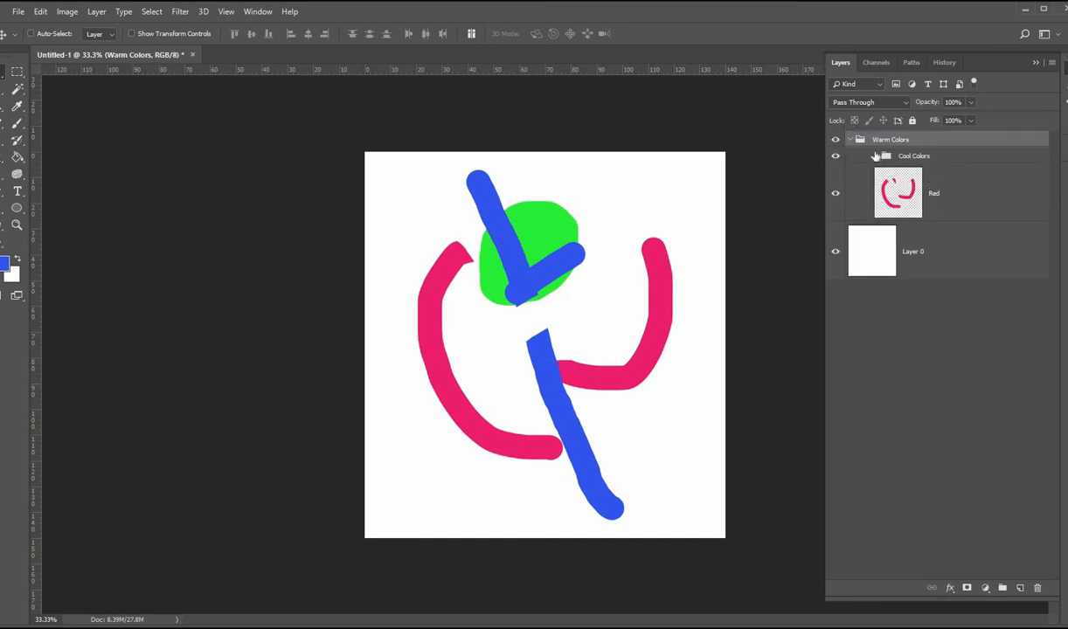
pyautogui.click(877, 157)
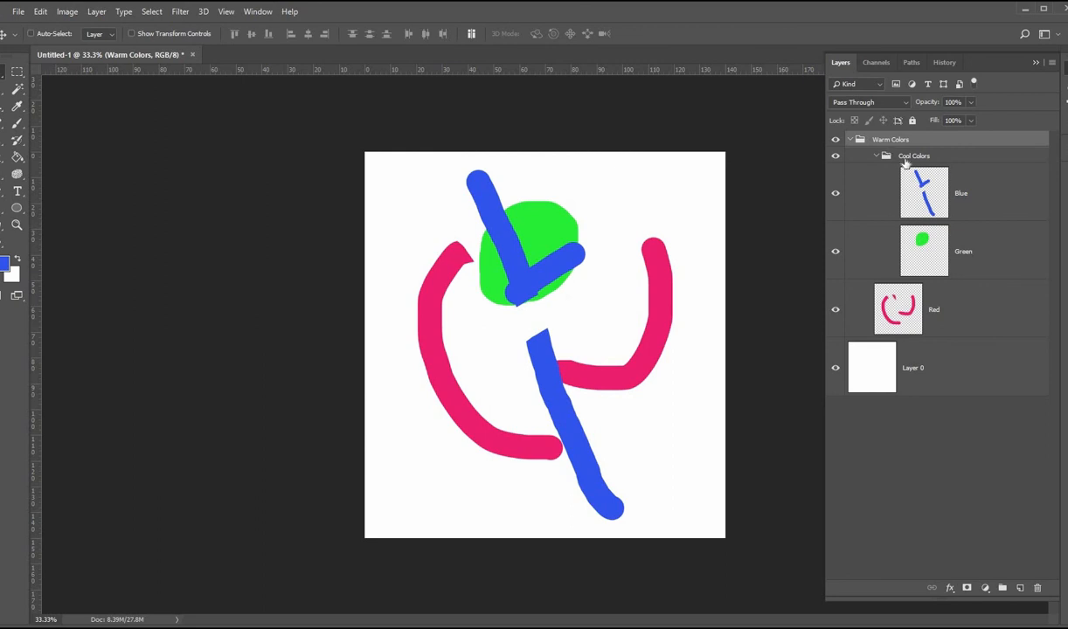
# Step: On a new layer, paint a large yellow (e4ed4c) triangle outline, then move that layer into Cool Colors between Blue and Green
pyautogui.click(955, 380)
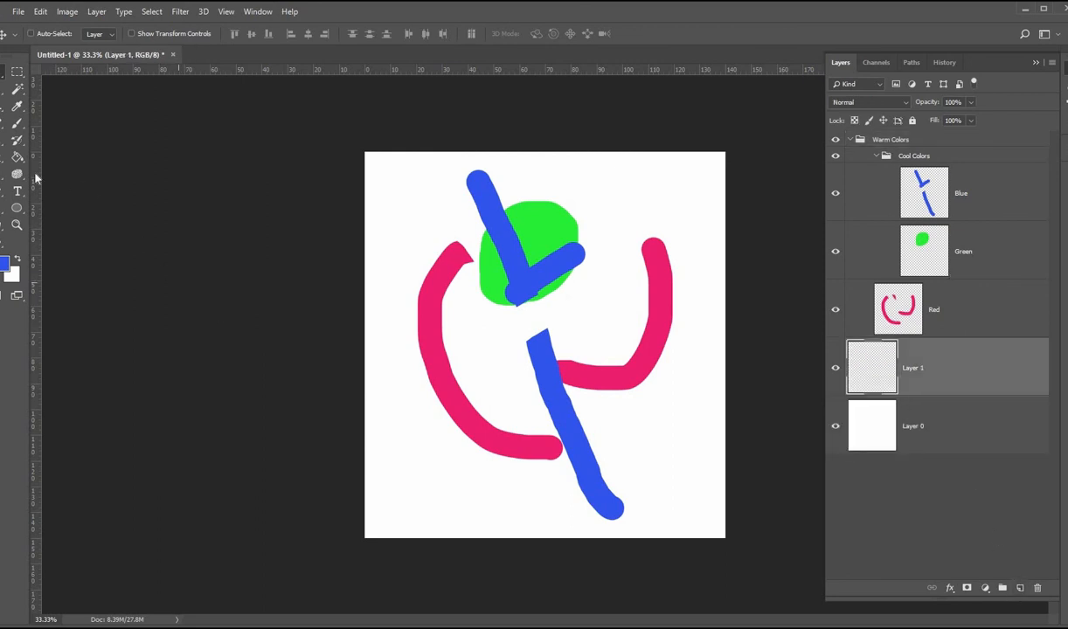
pyautogui.click(18, 127)
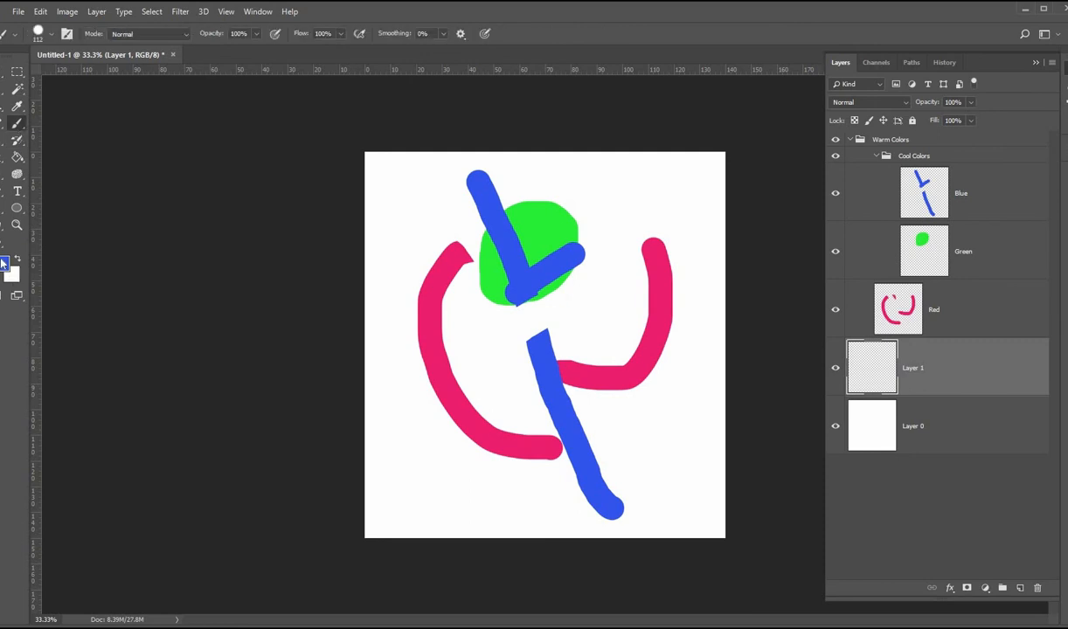
pyautogui.click(3, 263)
pyautogui.click(348, 206)
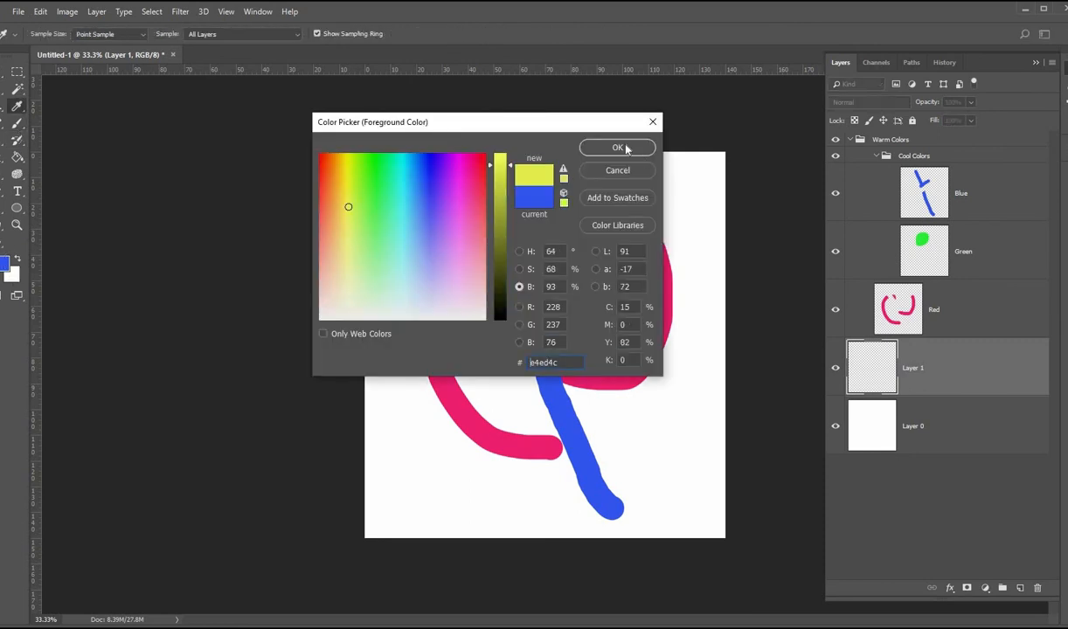
pyautogui.click(617, 148)
pyautogui.moveTo(659, 203); pyautogui.dragTo(319, 465)
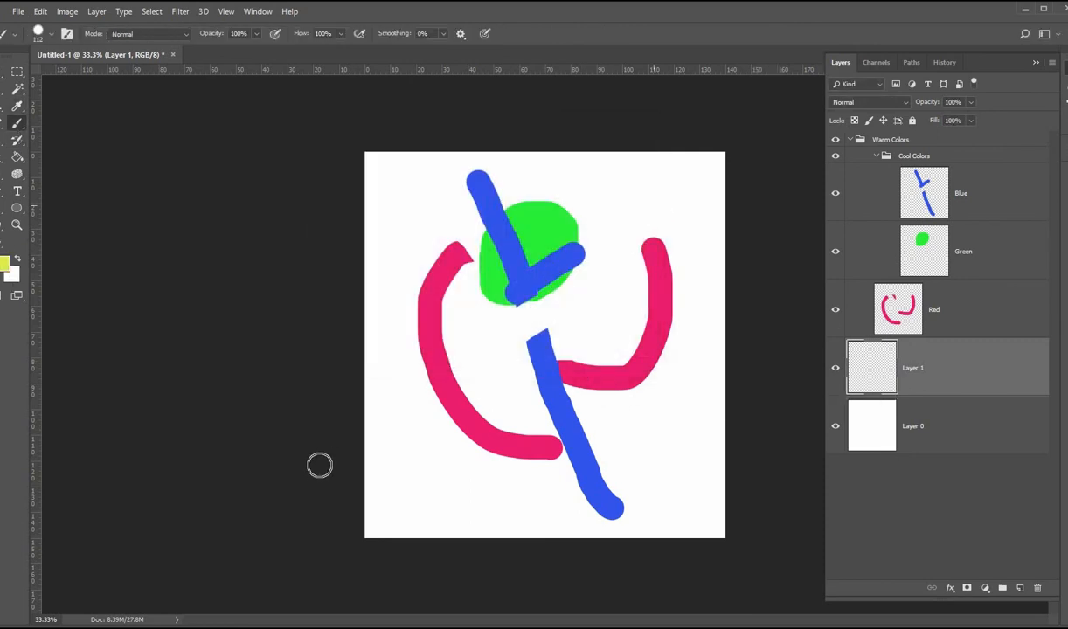
pyautogui.moveTo(703, 486)
pyautogui.mouseDown()
pyautogui.moveTo(697, 256)
pyautogui.moveTo(661, 201)
pyautogui.mouseUp()
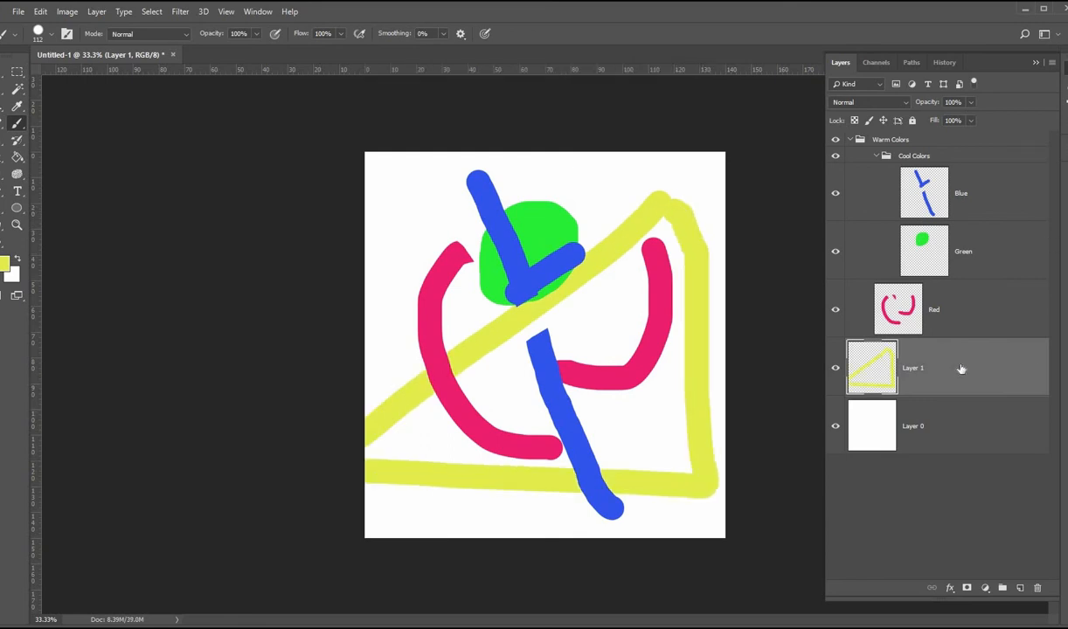
pyautogui.moveTo(962, 369); pyautogui.dragTo(978, 246)
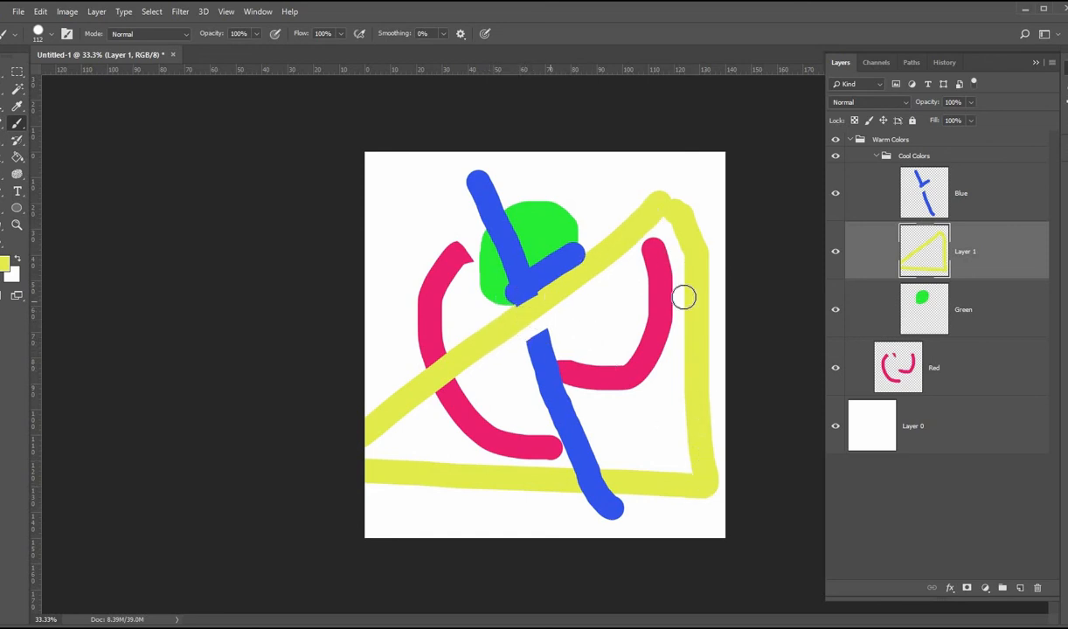
# Step: Erase parts of the yellow triangle on Layer 1 with the Eraser tool
pyautogui.press('e')
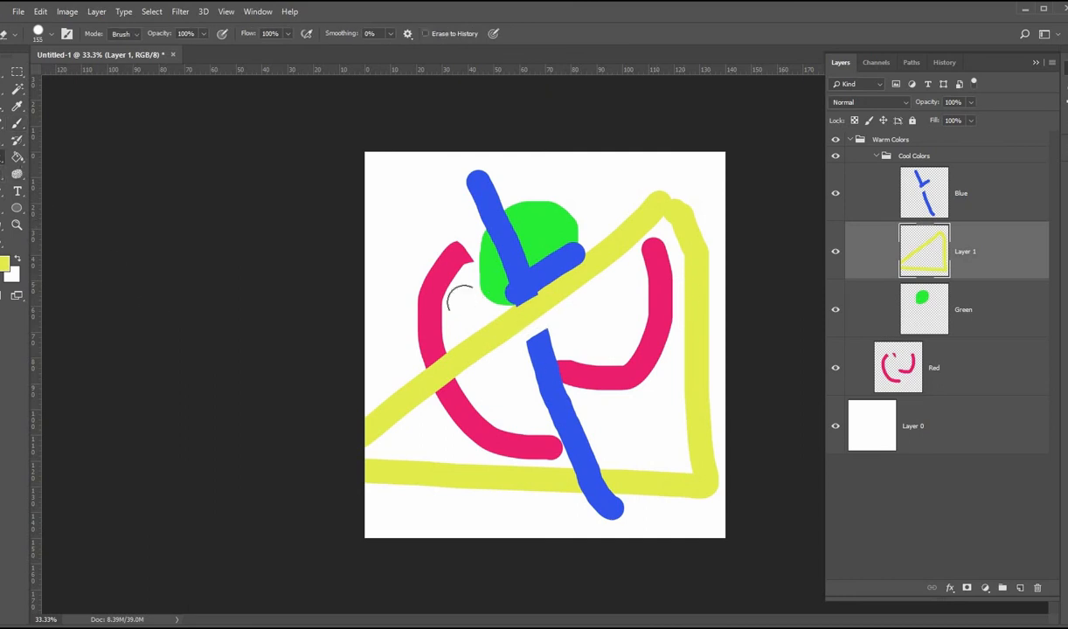
pyautogui.moveTo(468, 325); pyautogui.dragTo(483, 348)
pyautogui.moveTo(570, 249); pyautogui.dragTo(582, 275)
pyautogui.moveTo(653, 330)
pyautogui.mouseDown()
pyautogui.moveTo(695, 342)
pyautogui.moveTo(676, 286)
pyautogui.moveTo(508, 232)
pyautogui.mouseUp()
pyautogui.moveTo(416, 369)
pyautogui.mouseDown()
pyautogui.moveTo(588, 458)
pyautogui.moveTo(695, 463)
pyautogui.moveTo(692, 357)
pyautogui.mouseUp()
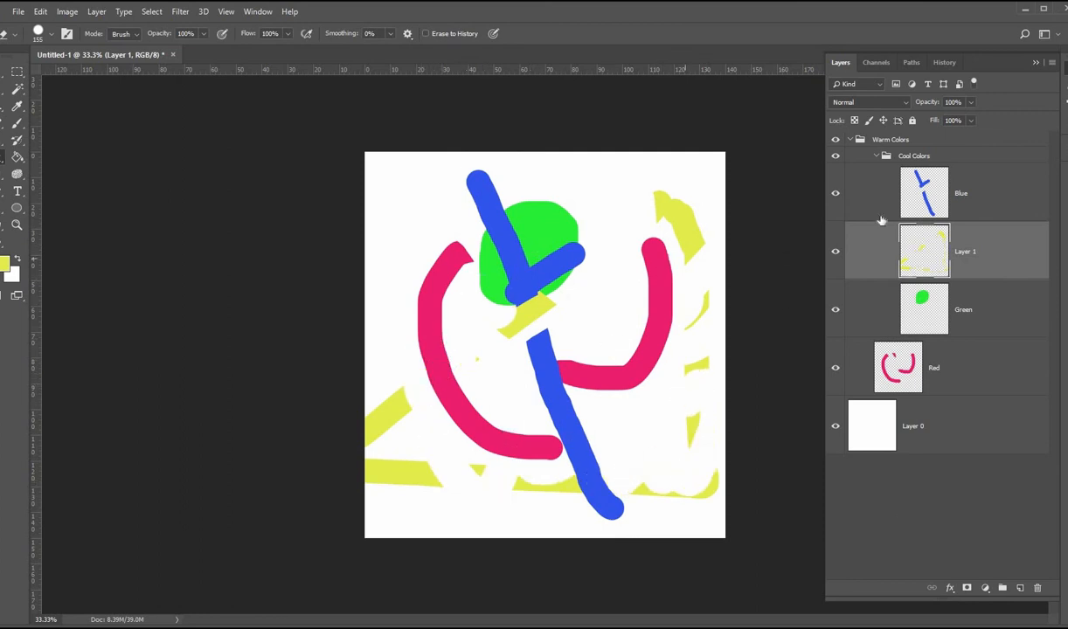